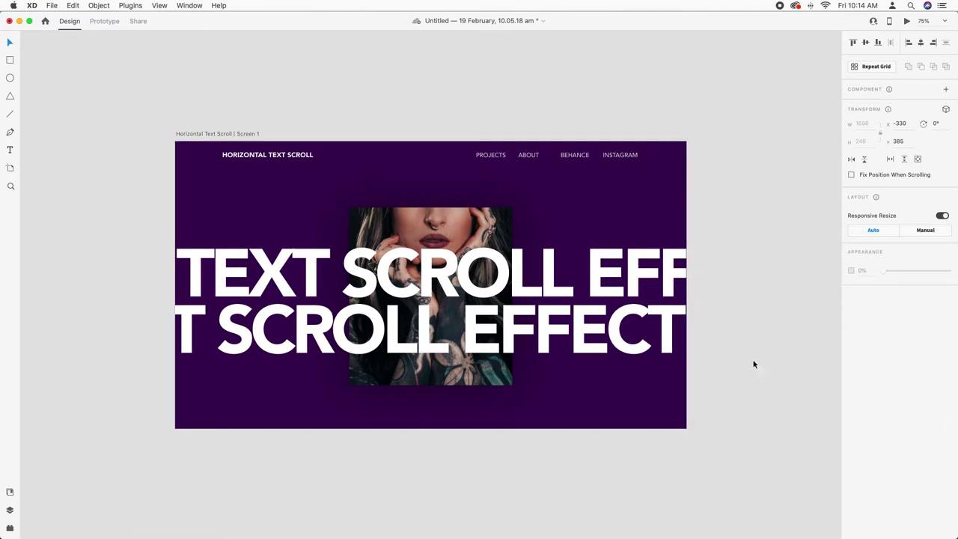
{"action": "left_click", "coordinate": [674, 370]}
{"action": "left_click", "coordinate": [645, 279], "text": "shift"}
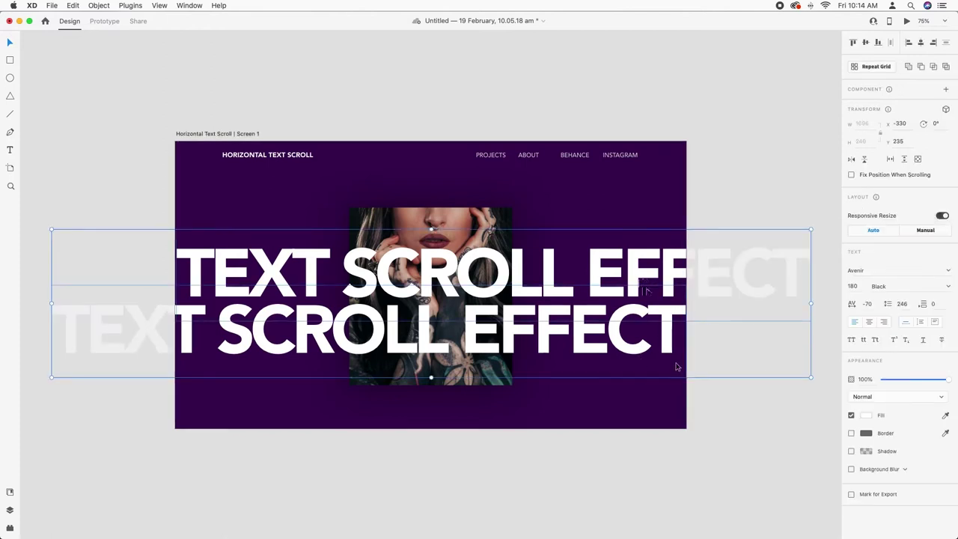
{"action": "left_click", "coordinate": [729, 432]}
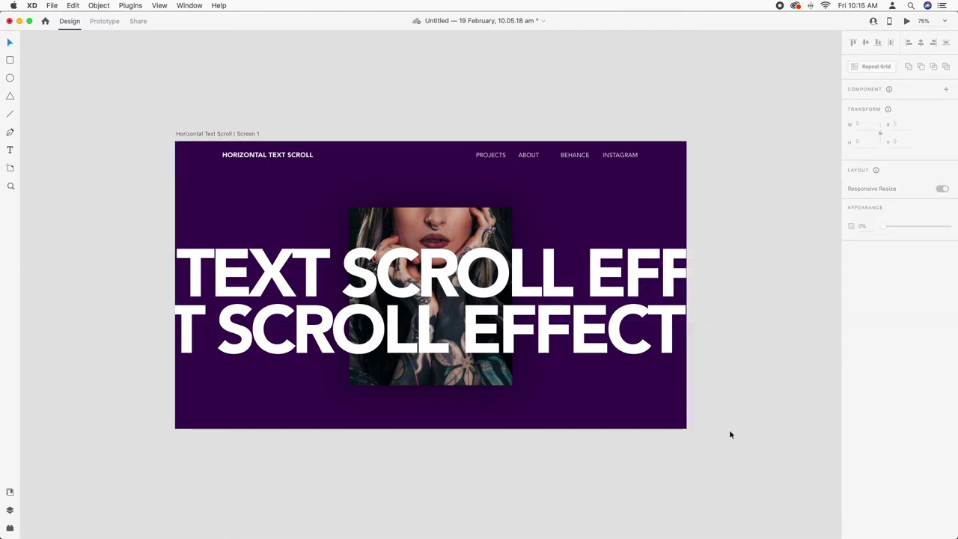
Draw a 1366 by 308 rectangle across the full artboard width over both large text lines and remove its border.
{"action": "left_click", "coordinate": [9, 60]}
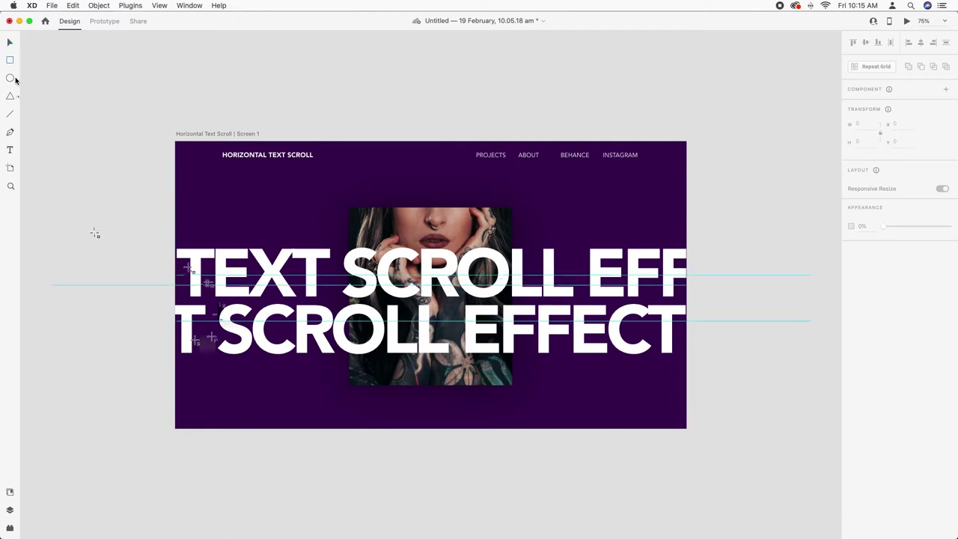
{"action": "left_click_drag", "start_coordinate": [177, 247], "coordinate": [688, 362]}
{"action": "left_click", "coordinate": [851, 342]}
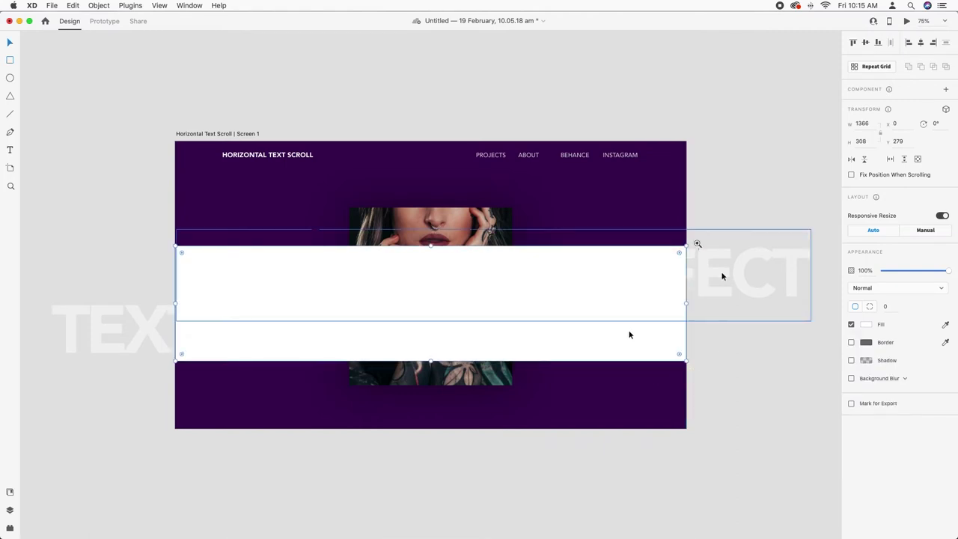
{"action": "left_click_drag", "start_coordinate": [683, 233], "coordinate": [690, 259]}
{"action": "key", "text": "super+0"}
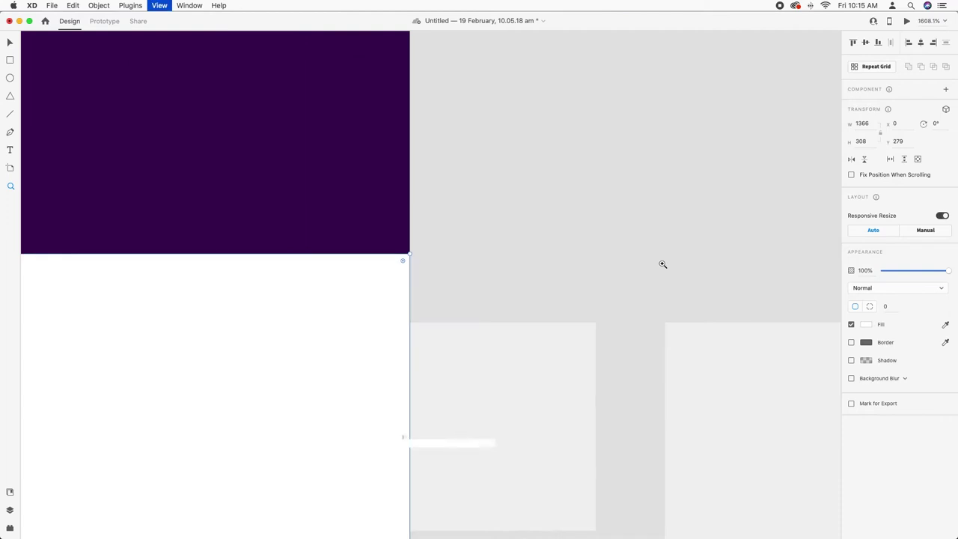
{"action": "key", "text": "super+0"}
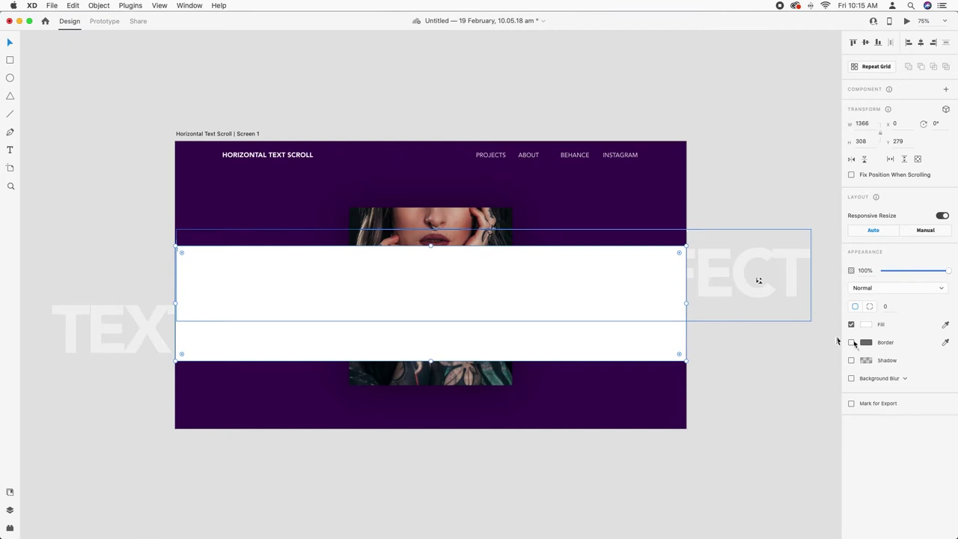
Mask the two large text lines with the white rectangle so they are clipped at the artboard edges.
{"action": "left_click", "coordinate": [740, 282]}
{"action": "left_click", "coordinate": [150, 331], "text": "shift"}
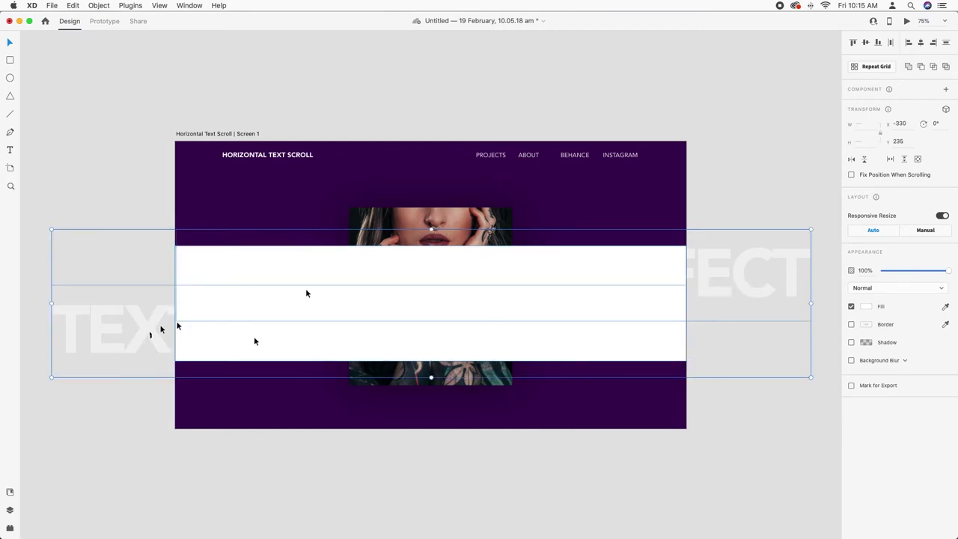
{"action": "left_click", "coordinate": [161, 5]}
{"action": "left_click", "coordinate": [166, 43]}
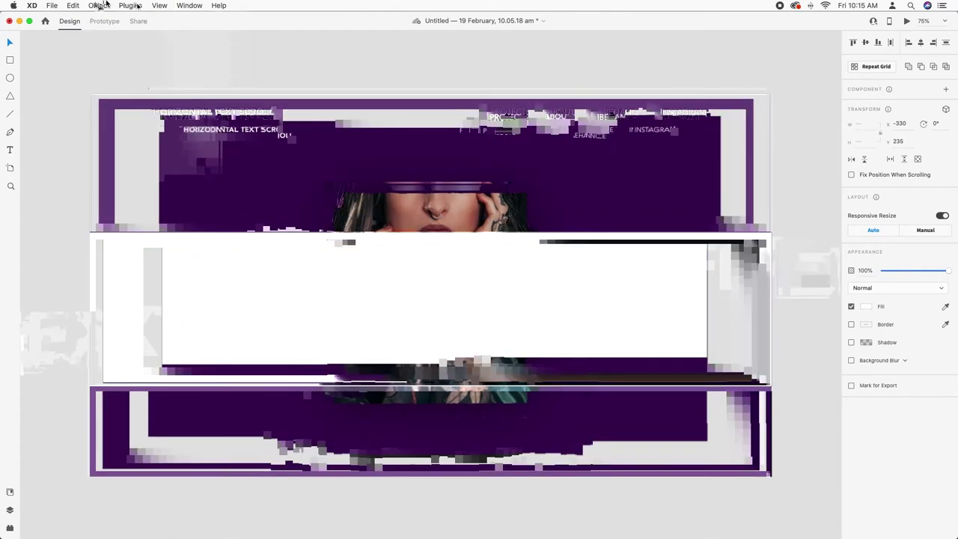
{"action": "left_click", "coordinate": [99, 5]}
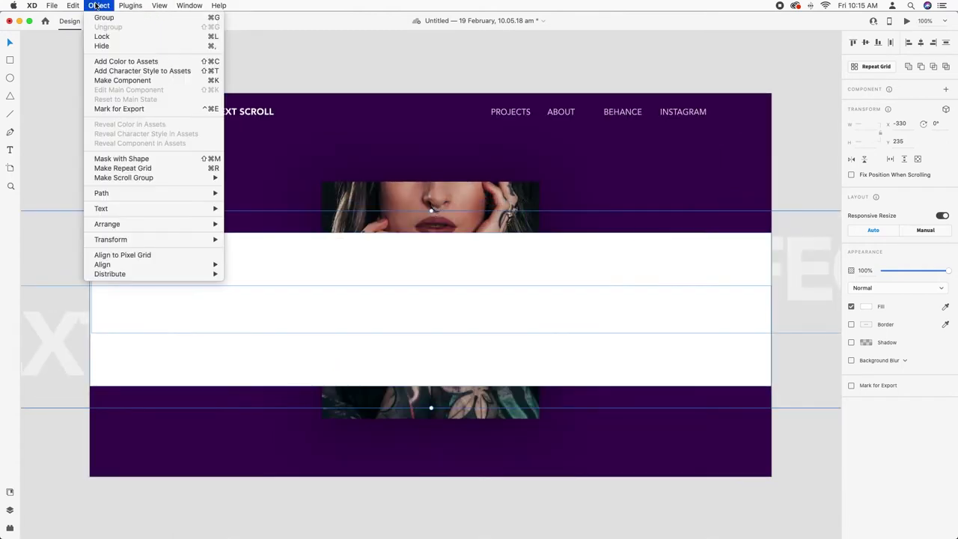
{"action": "left_click", "coordinate": [168, 159]}
{"action": "key", "text": "super+minus"}
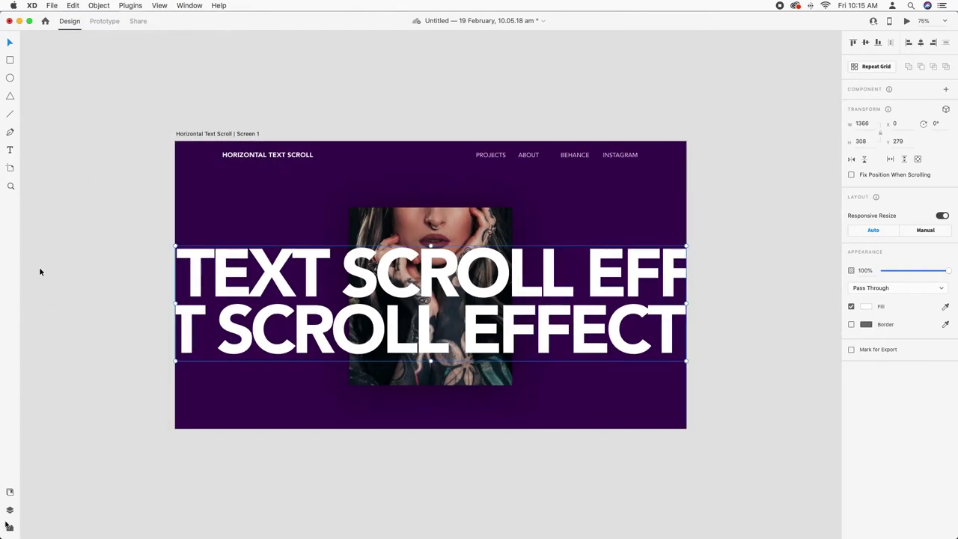
Move the mask group below Hero-Image in the layer order and paste a copy of it on top.
{"action": "left_click", "coordinate": [10, 512]}
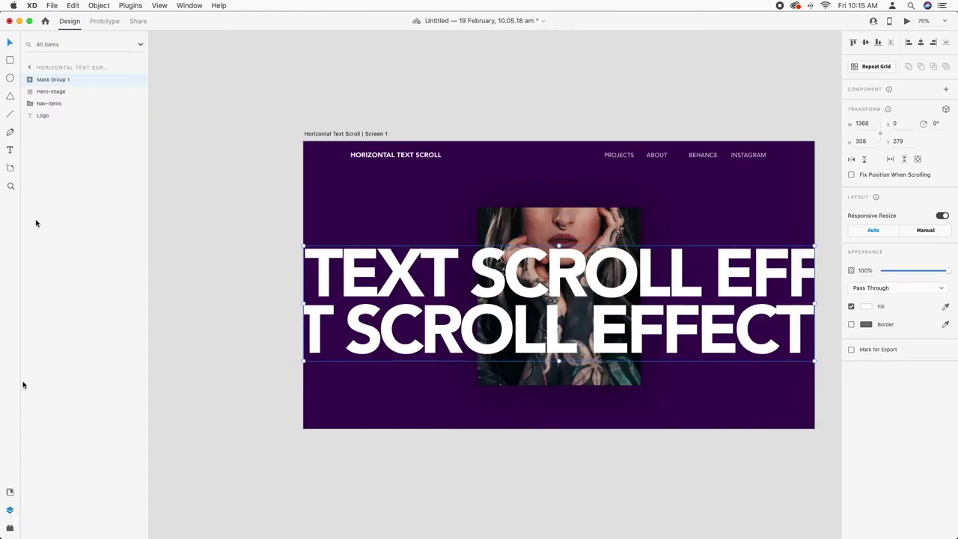
{"action": "left_click_drag", "start_coordinate": [62, 81], "coordinate": [45, 99]}
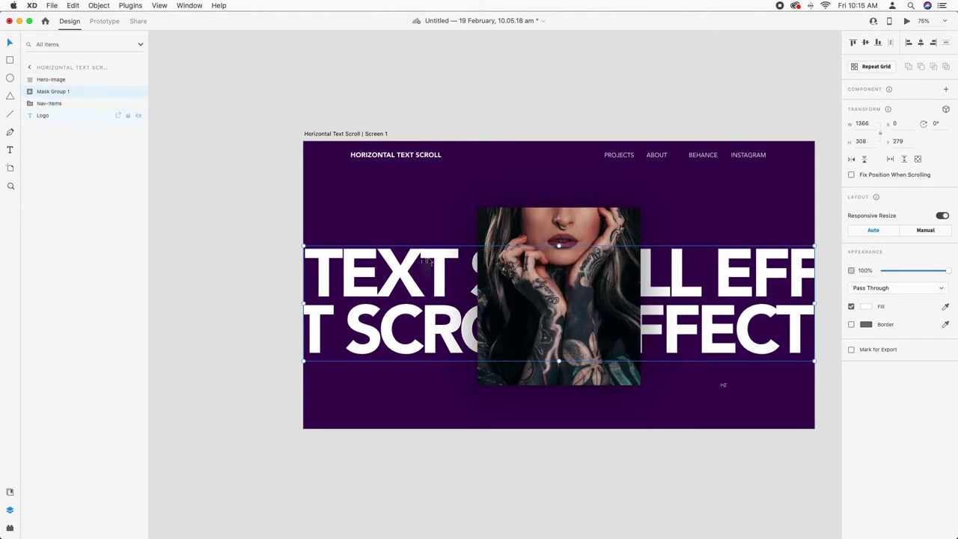
{"action": "right_click", "coordinate": [716, 317]}
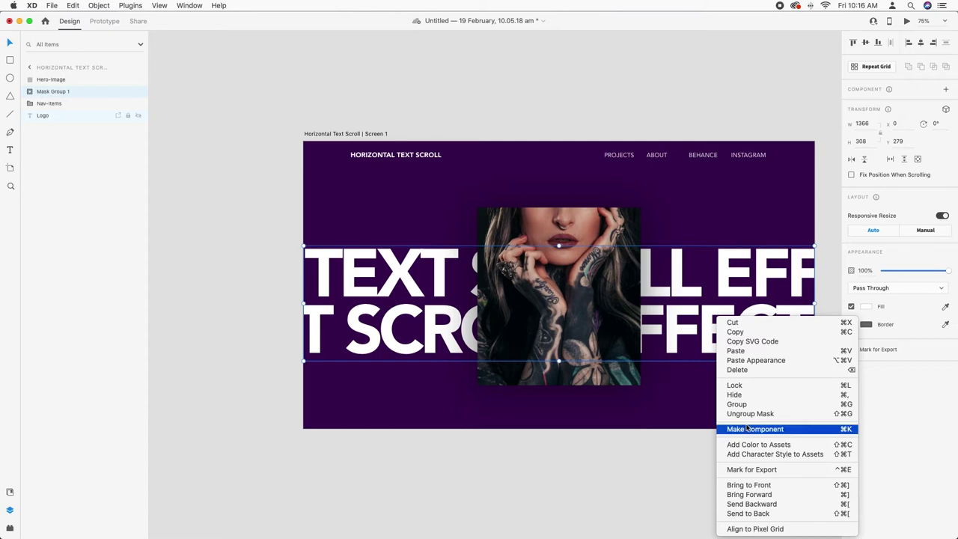
{"action": "left_click", "coordinate": [749, 331]}
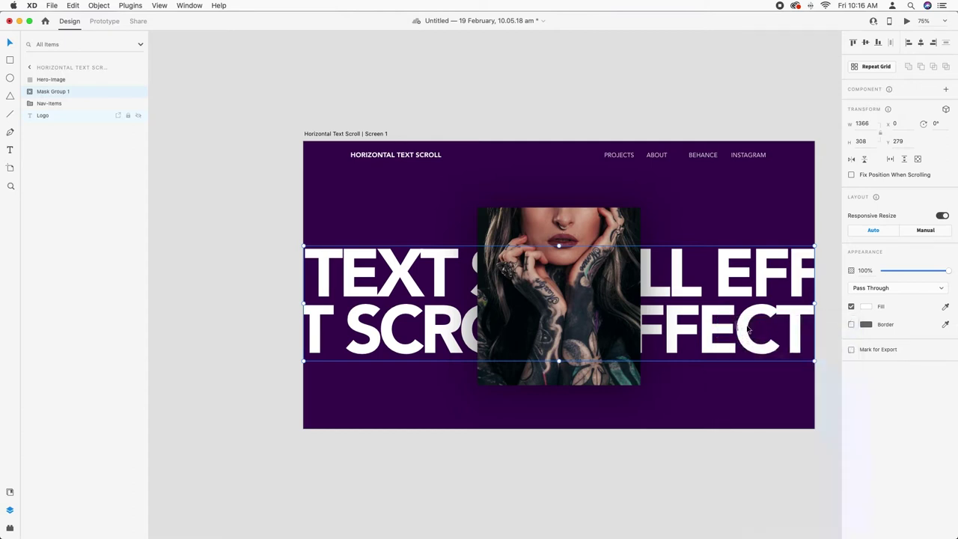
{"action": "left_click", "coordinate": [77, 6]}
{"action": "left_click", "coordinate": [81, 70]}
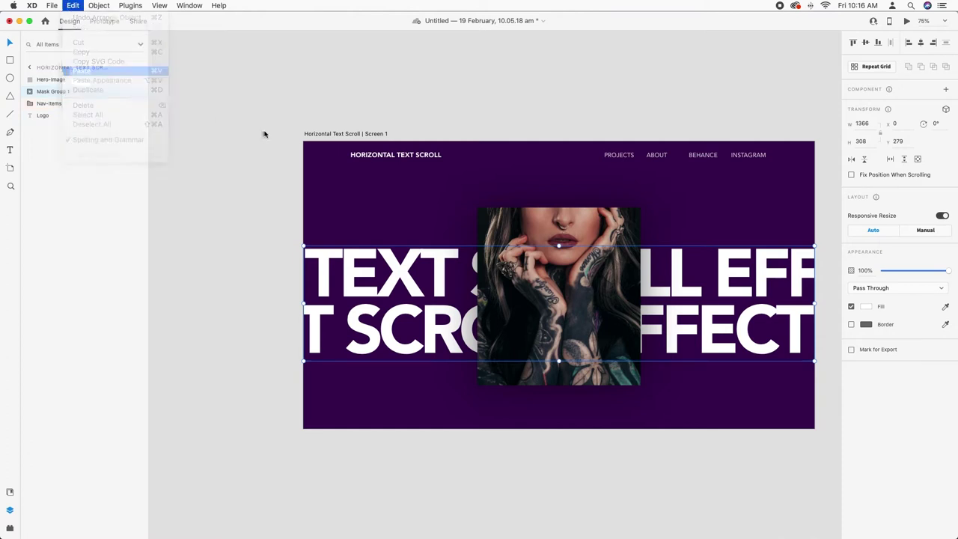
Rename the upper mask group as Top Layer and the lower one as Bottom Layer.
{"action": "double_click", "coordinate": [60, 79]}
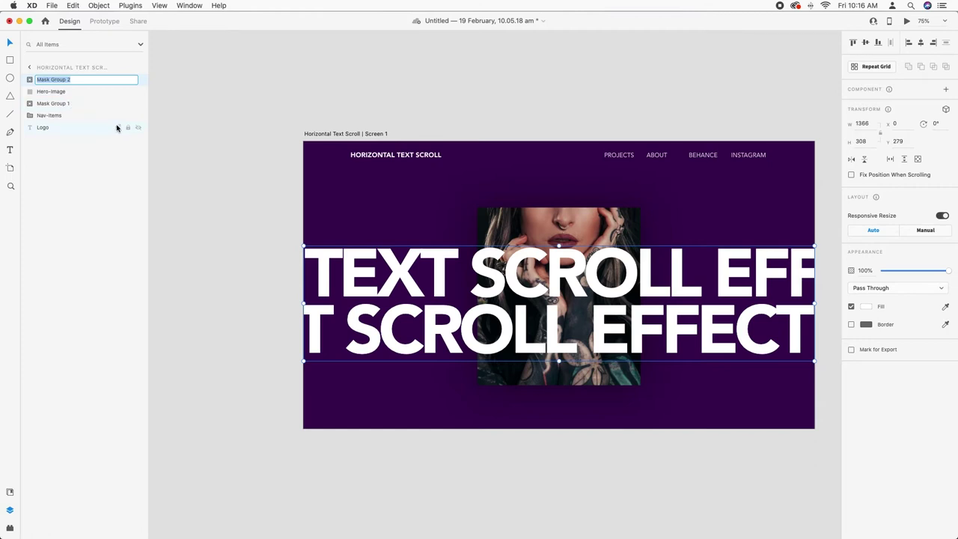
{"action": "type", "text": "To"}
{"action": "key", "text": "Return"}
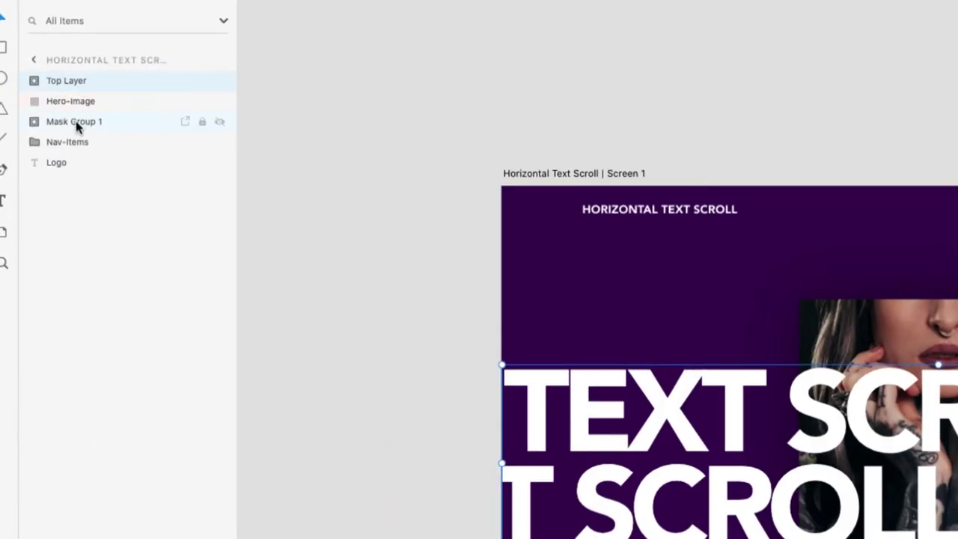
{"action": "double_click", "coordinate": [75, 123]}
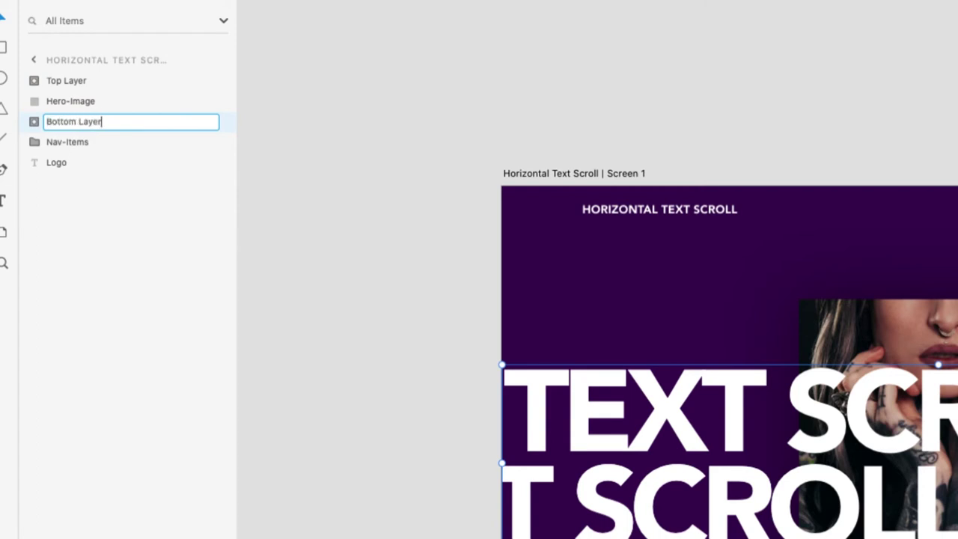
{"action": "key", "text": "Return"}
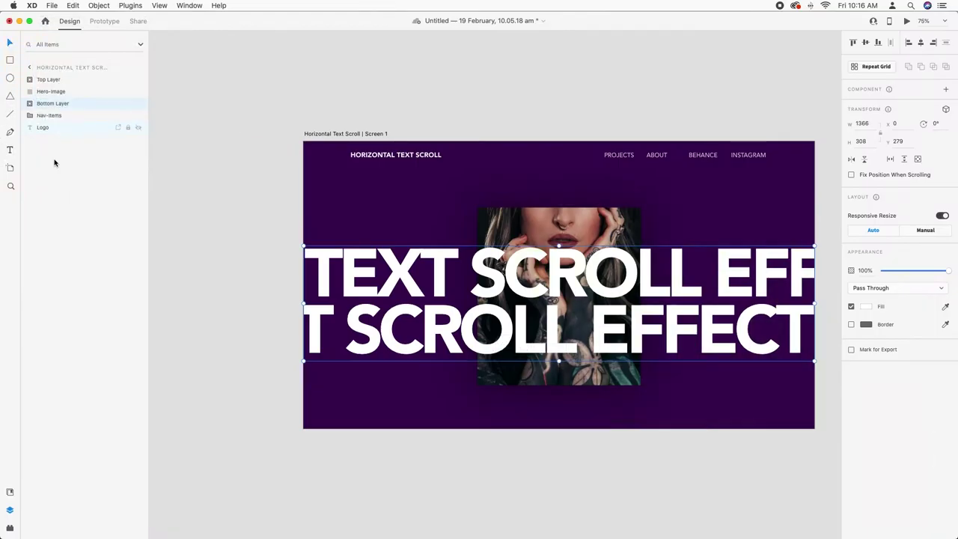
{"action": "left_click_drag", "start_coordinate": [530, 470], "coordinate": [474, 471]}
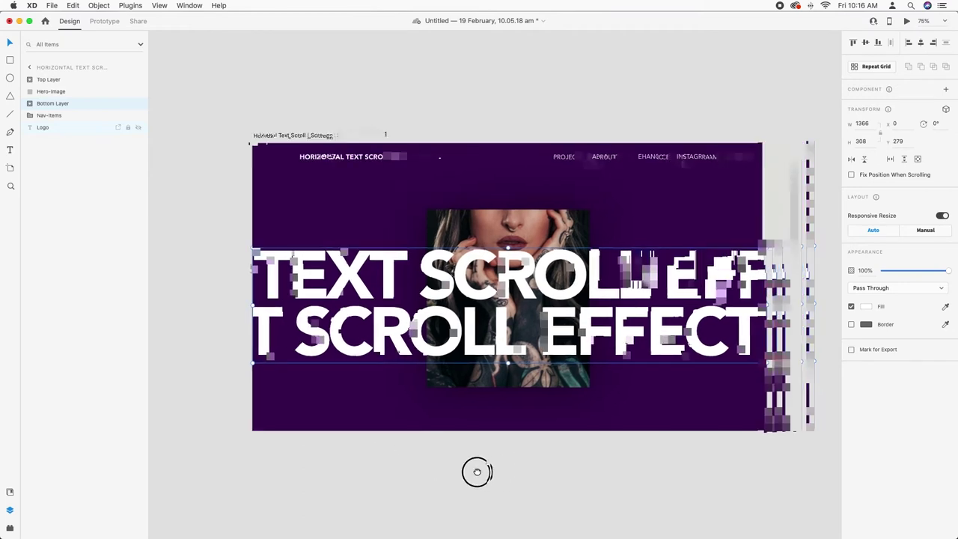
{"action": "left_click", "coordinate": [47, 80]}
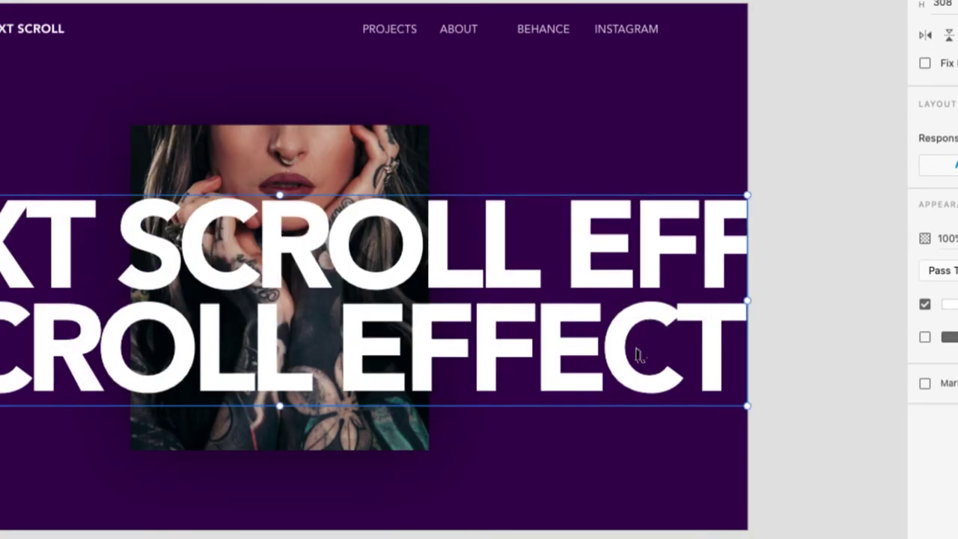
{"action": "double_click", "coordinate": [677, 405]}
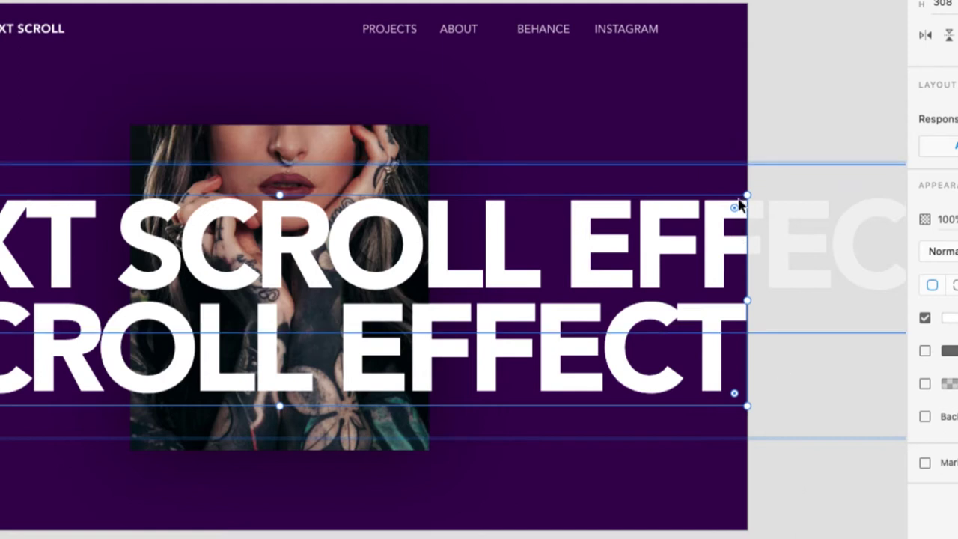
{"action": "double_click", "coordinate": [738, 201]}
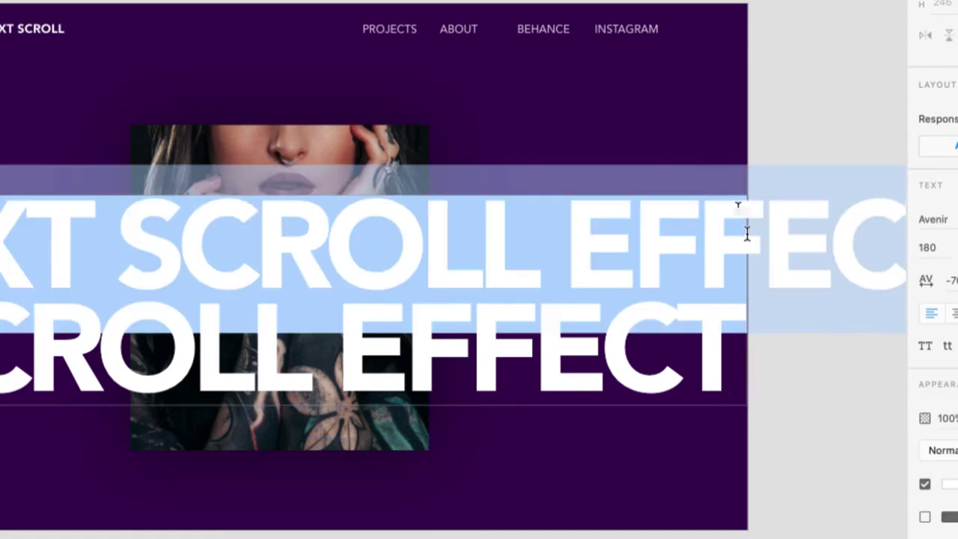
{"action": "key", "text": "Escape"}
{"action": "left_click", "coordinate": [796, 495]}
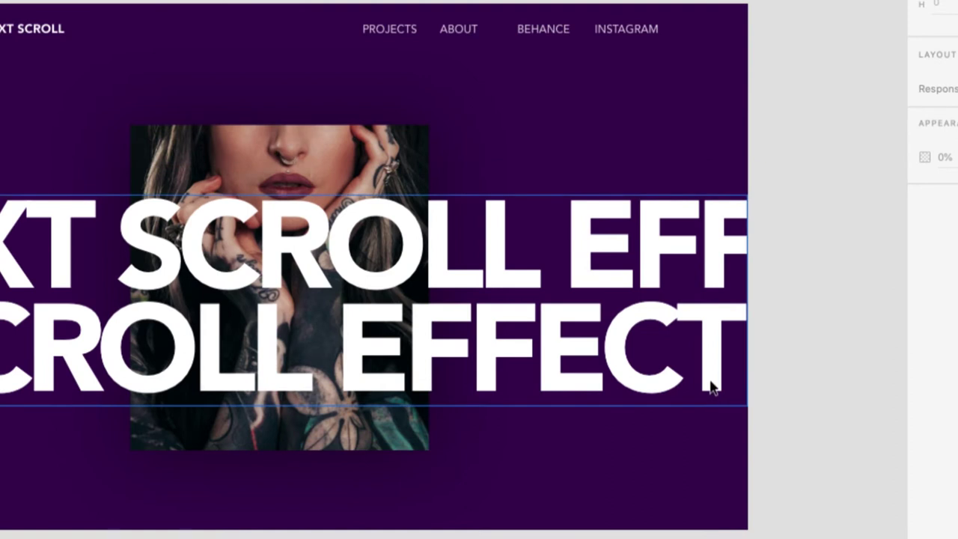
Narrow the mask rectangle inside Top Layer from both sides to the width of the hero image.
{"action": "left_click", "coordinate": [712, 388]}
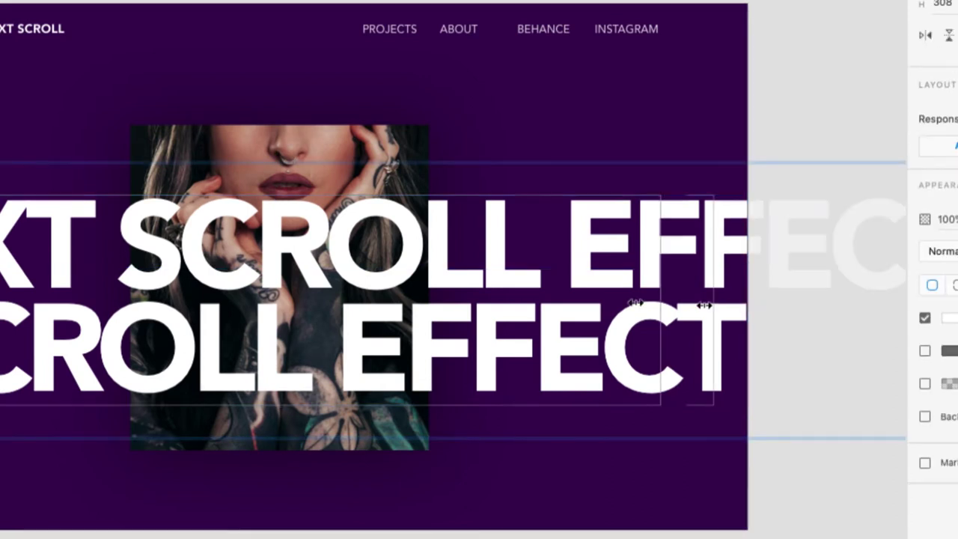
{"action": "left_click_drag", "start_coordinate": [479, 307], "coordinate": [429, 306]}
{"action": "key", "text": "super+minus"}
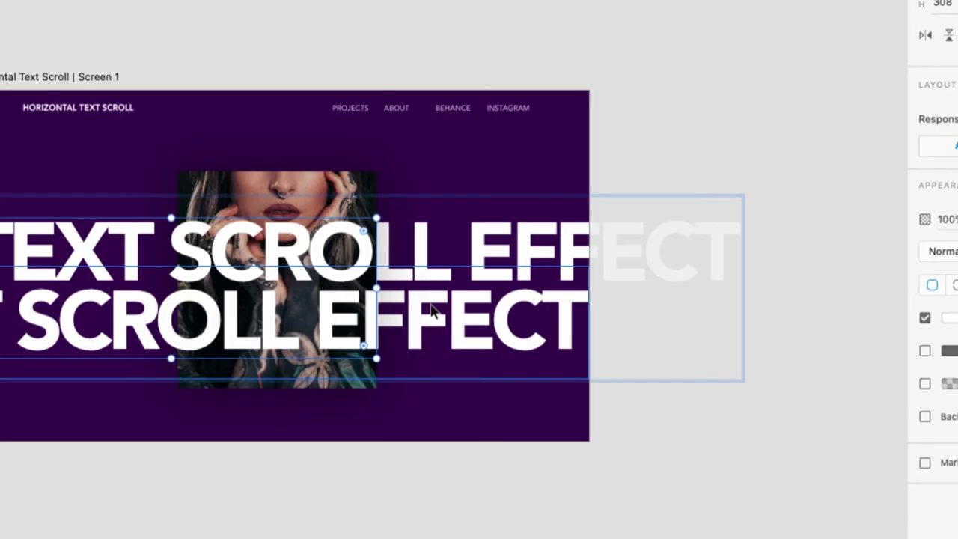
{"action": "scroll", "coordinate": [431, 313], "scroll_direction": "left", "scroll_amount": 5}
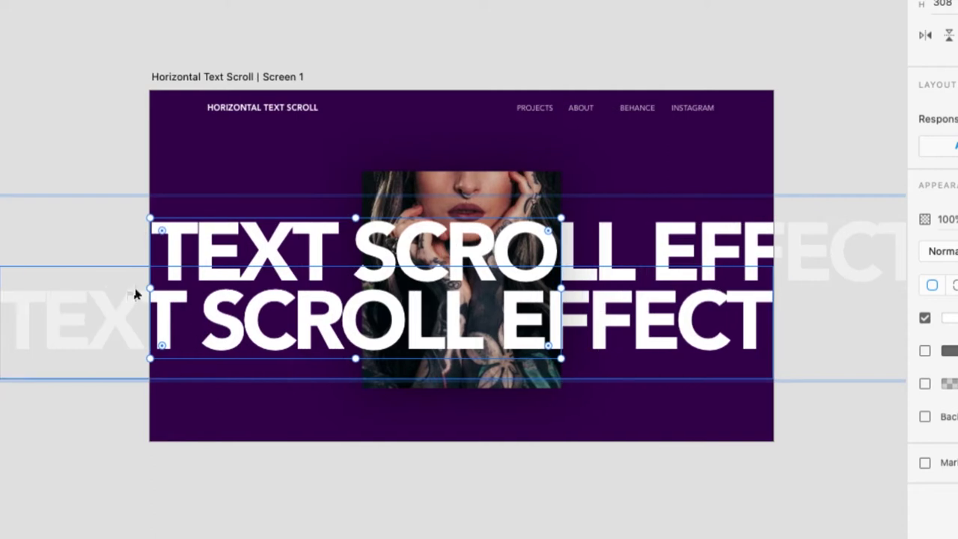
{"action": "left_click_drag", "start_coordinate": [149, 287], "coordinate": [361, 286]}
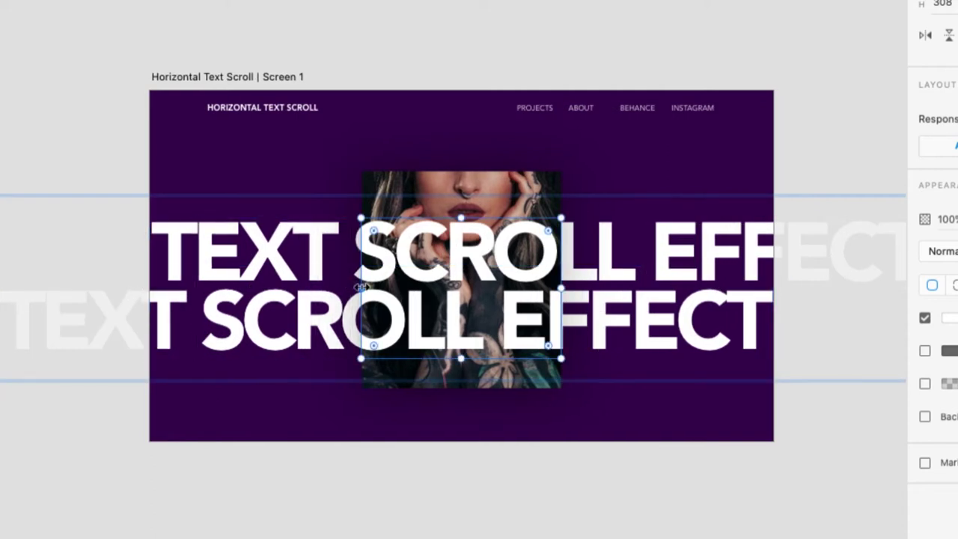
Fine-tune the side edges of the Top Layer mask so they align exactly with the hero image's edges.
{"action": "scroll", "coordinate": [361, 287], "scroll_direction": "up", "scroll_amount": 3}
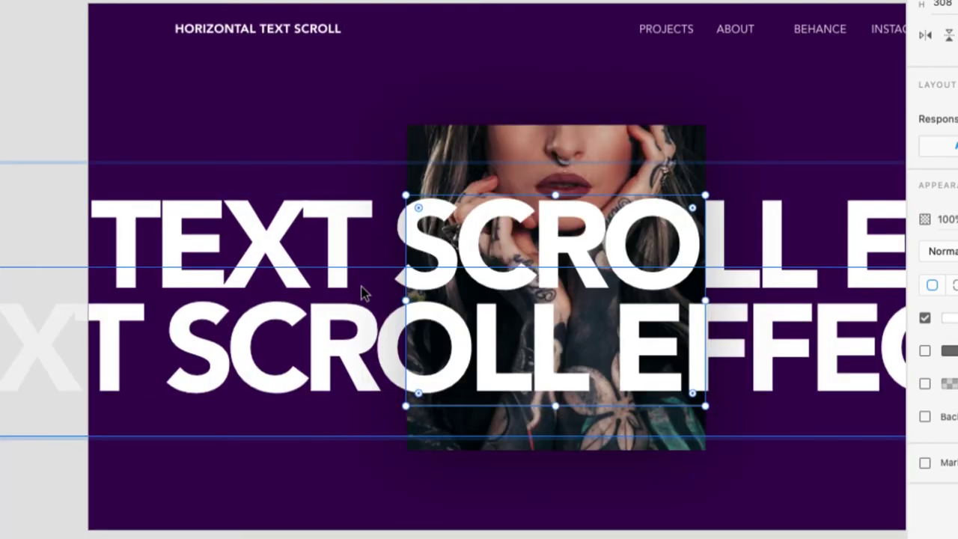
{"action": "scroll", "coordinate": [397, 297], "scroll_direction": "up", "scroll_amount": 3}
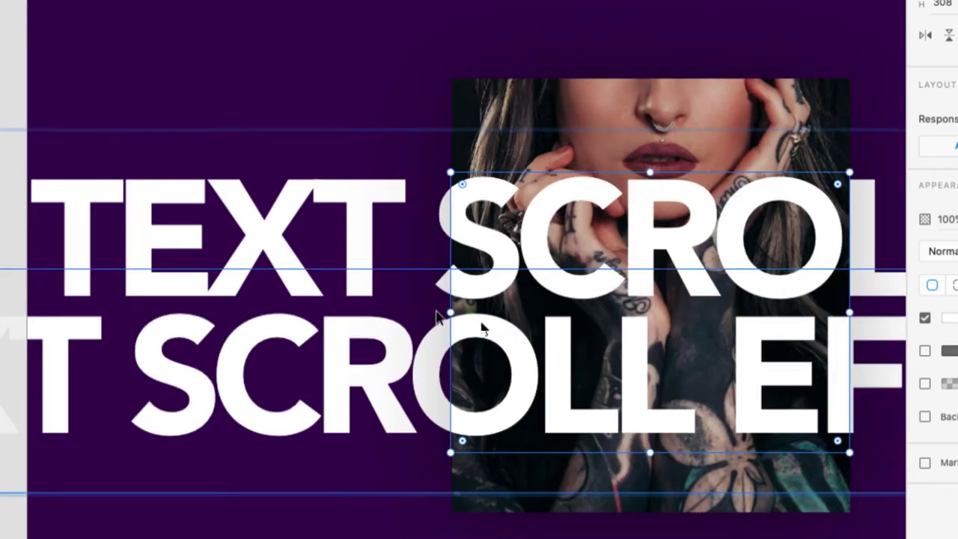
{"action": "left_click_drag", "start_coordinate": [454, 313], "coordinate": [451, 313]}
{"action": "left_click", "coordinate": [450, 313]}
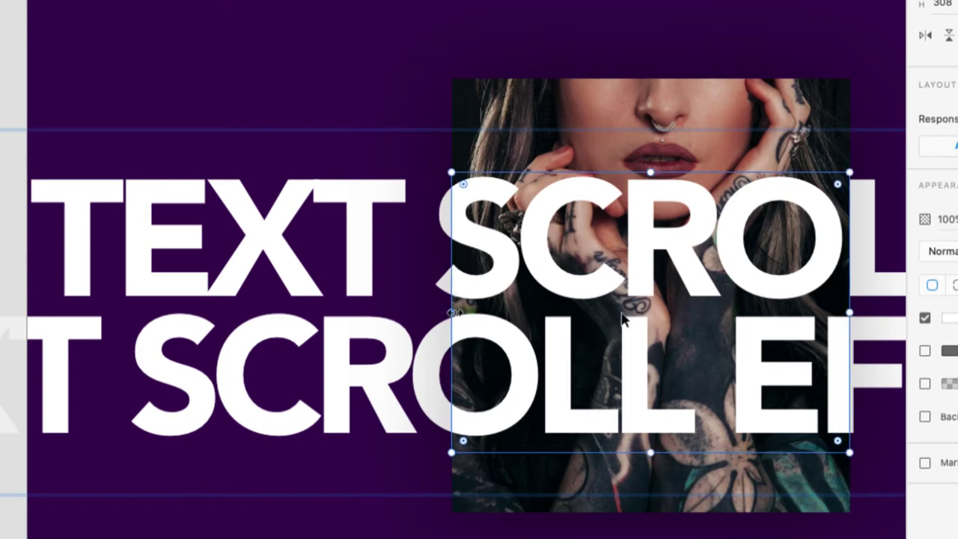
{"action": "mouse_move", "coordinate": [851, 315]}
{"action": "left_mouse_down"}
{"action": "mouse_move", "coordinate": [861, 316]}
{"action": "mouse_move", "coordinate": [850, 316]}
{"action": "left_mouse_up"}
{"action": "left_click", "coordinate": [850, 317]}
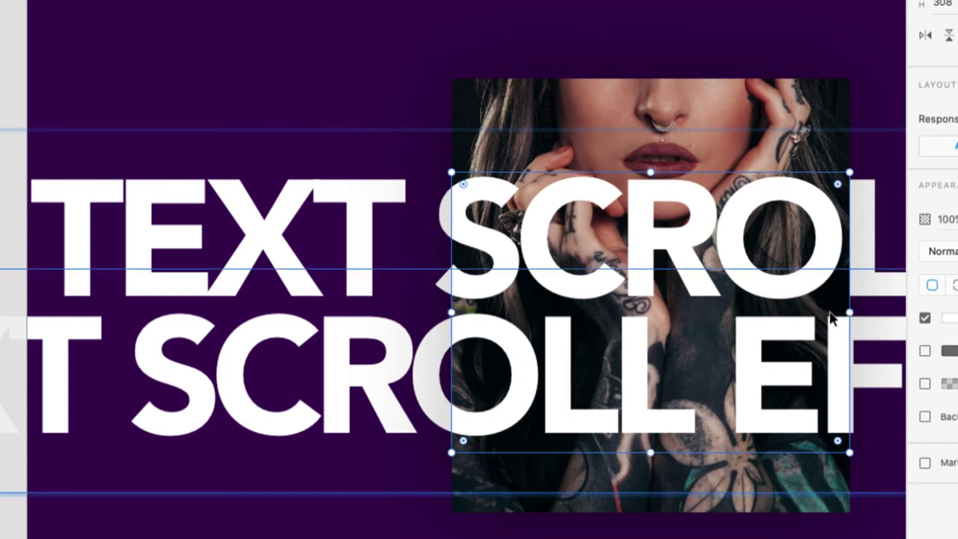
{"action": "key", "text": "super+0"}
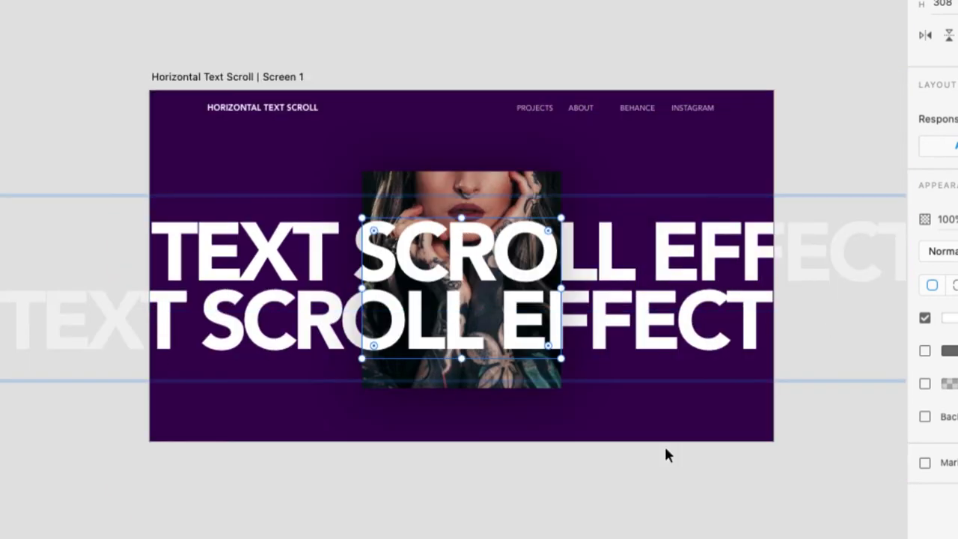
Remove the fill from the upper text line in Top Layer and give it a white (#FFFFFF) border.
{"action": "left_click", "coordinate": [541, 252]}
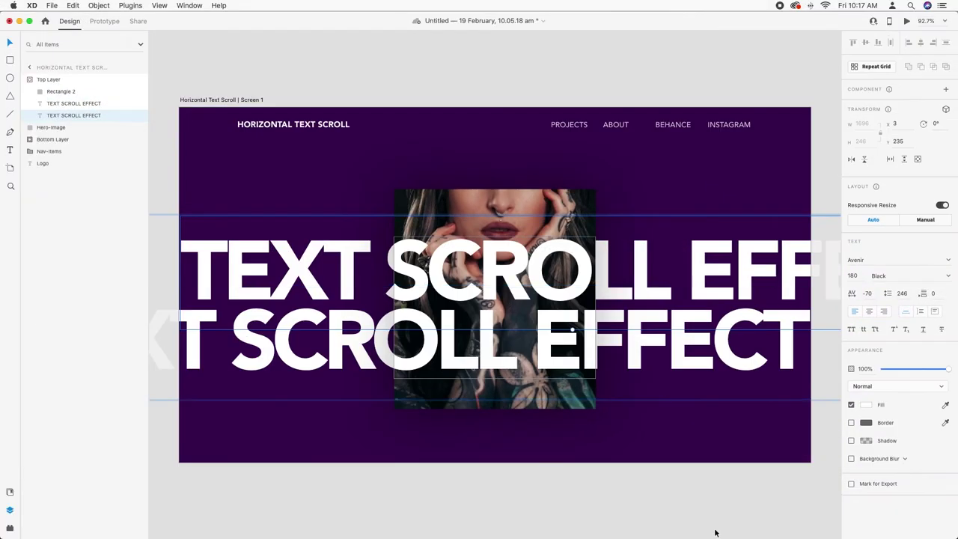
{"action": "left_click", "coordinate": [851, 423]}
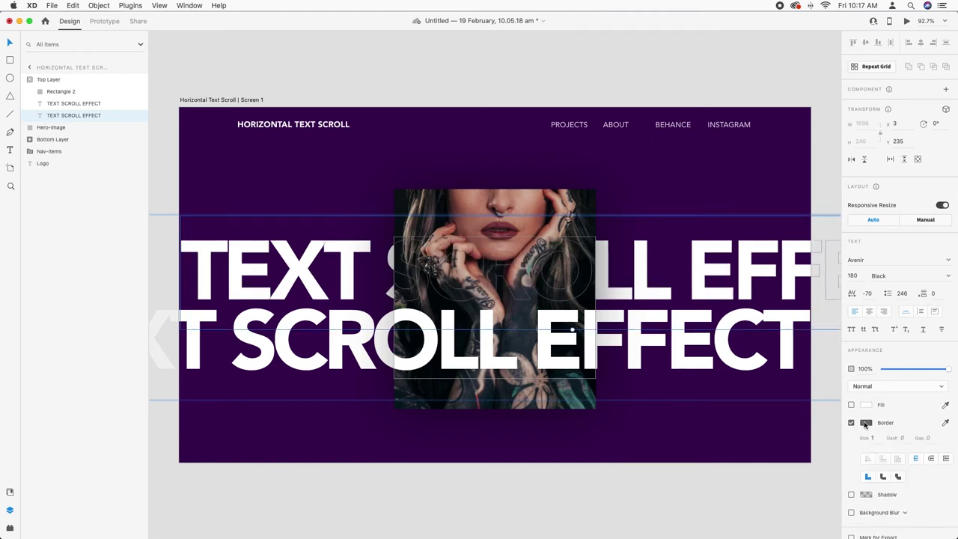
{"action": "left_click", "coordinate": [865, 423]}
{"action": "left_click_drag", "start_coordinate": [772, 394], "coordinate": [727, 359]}
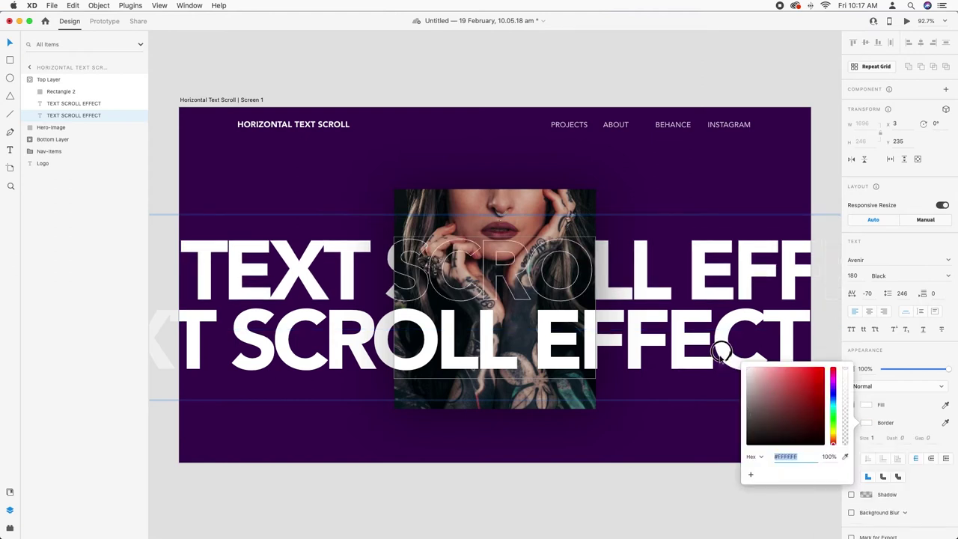
{"action": "left_click", "coordinate": [555, 465]}
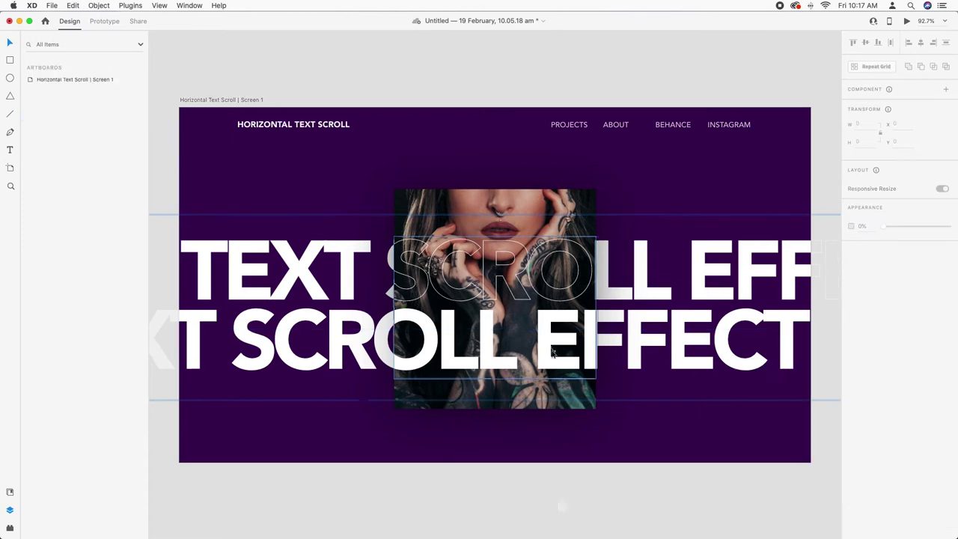
Enable a white (#FFFFFF) border on the mask rectangle inside Top Layer.
{"action": "left_click", "coordinate": [551, 352]}
{"action": "double_click", "coordinate": [550, 342]}
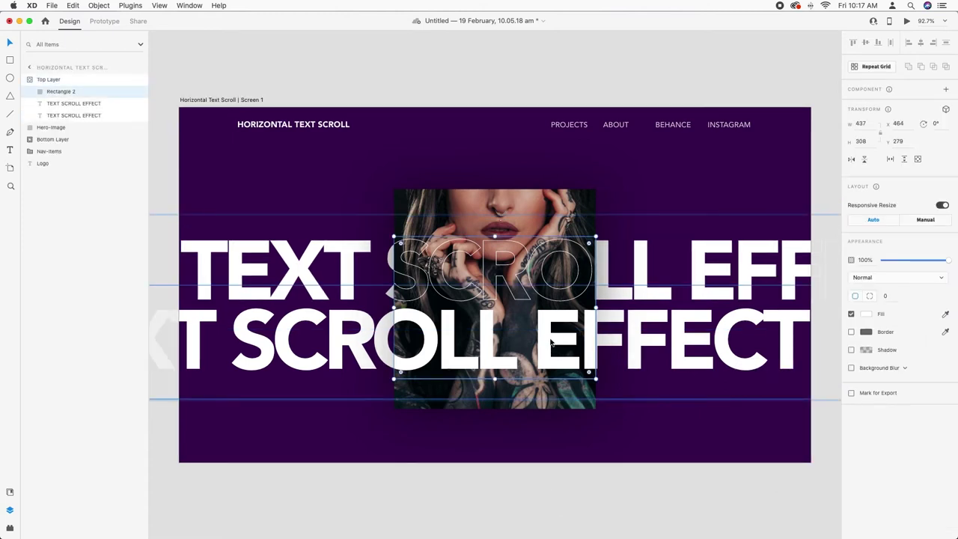
{"action": "left_click", "coordinate": [851, 332]}
{"action": "left_click", "coordinate": [866, 332]}
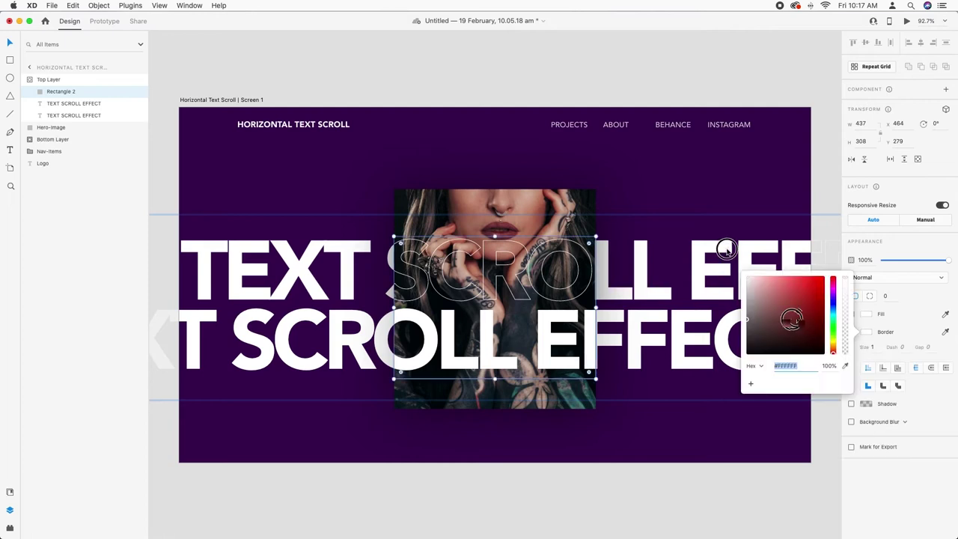
{"action": "left_click", "coordinate": [866, 313]}
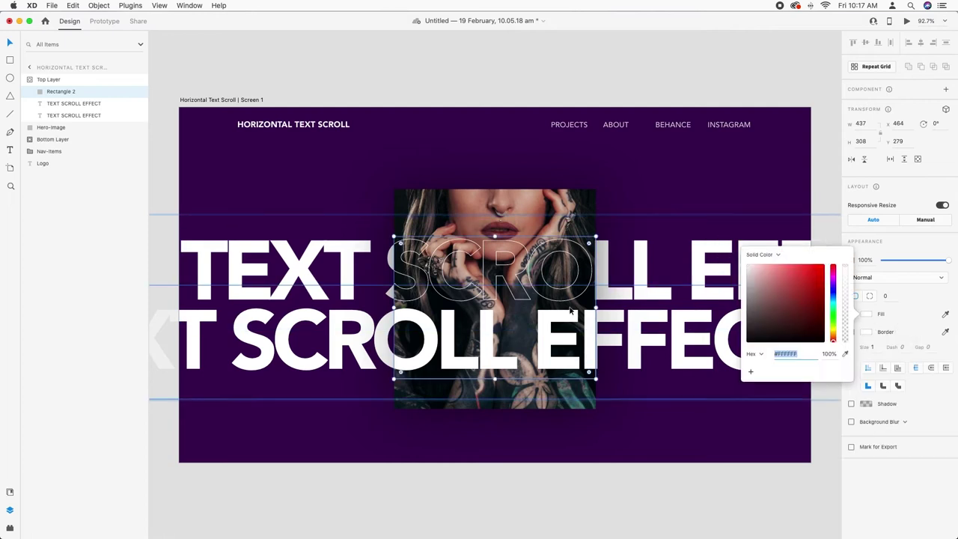
{"action": "left_click", "coordinate": [605, 494]}
Remove the fill from the lower text line in Top Layer and give it a white (#FFFFFF) border.
{"action": "left_click", "coordinate": [561, 368]}
{"action": "double_click", "coordinate": [561, 368]}
{"action": "left_click", "coordinate": [562, 368]}
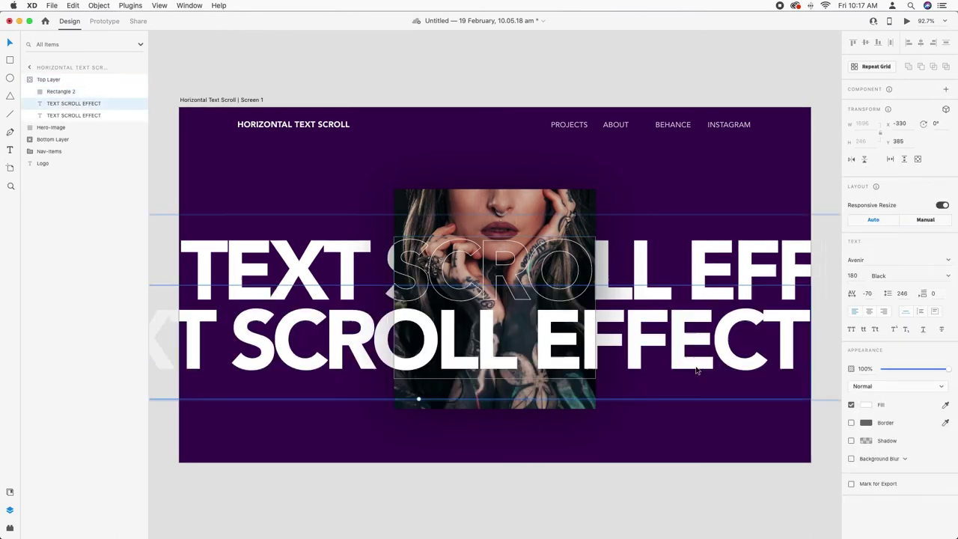
{"action": "left_click", "coordinate": [851, 405]}
{"action": "left_click", "coordinate": [851, 423]}
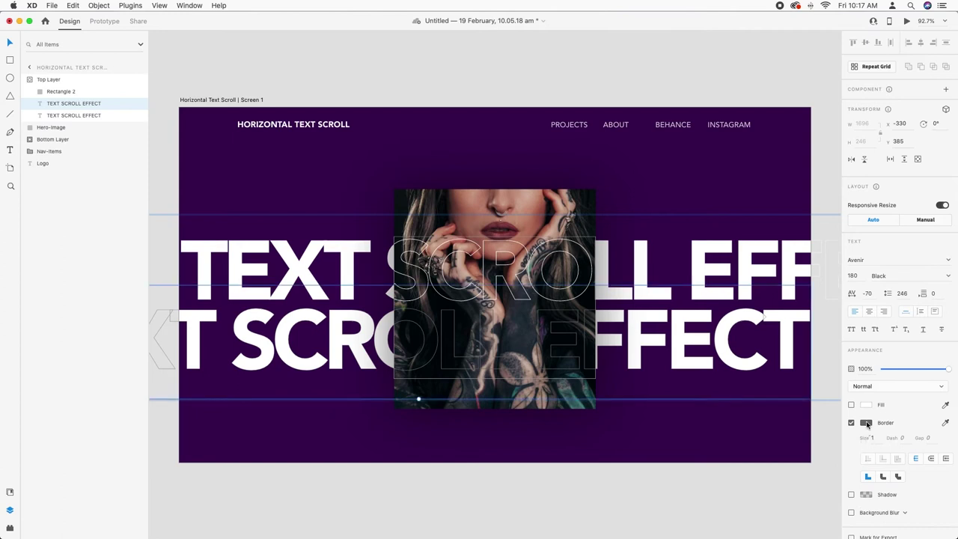
{"action": "left_click", "coordinate": [866, 423]}
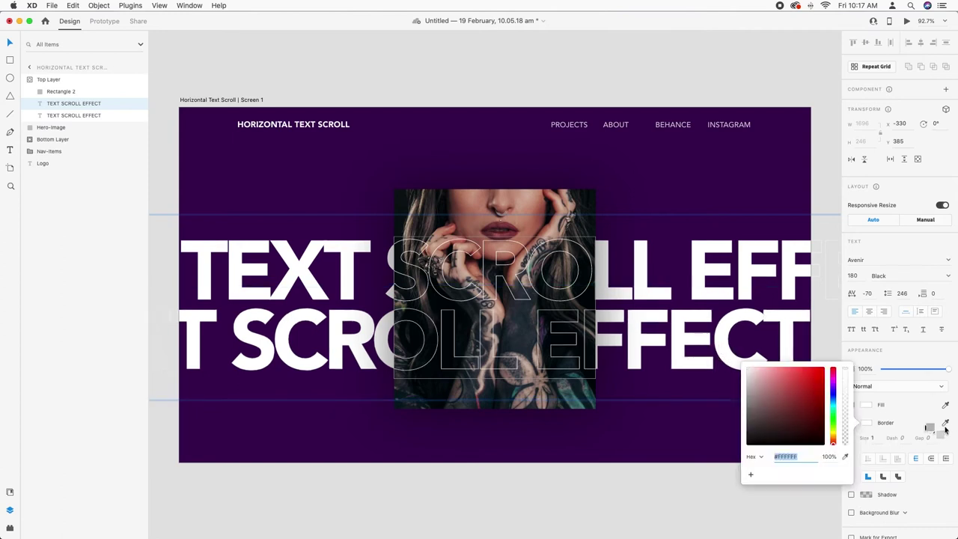
{"action": "left_click", "coordinate": [918, 426]}
Set the border size of the lower outlined text line in Top Layer to 4.
{"action": "key", "text": "super+plus"}
{"action": "key", "text": "super+plus"}
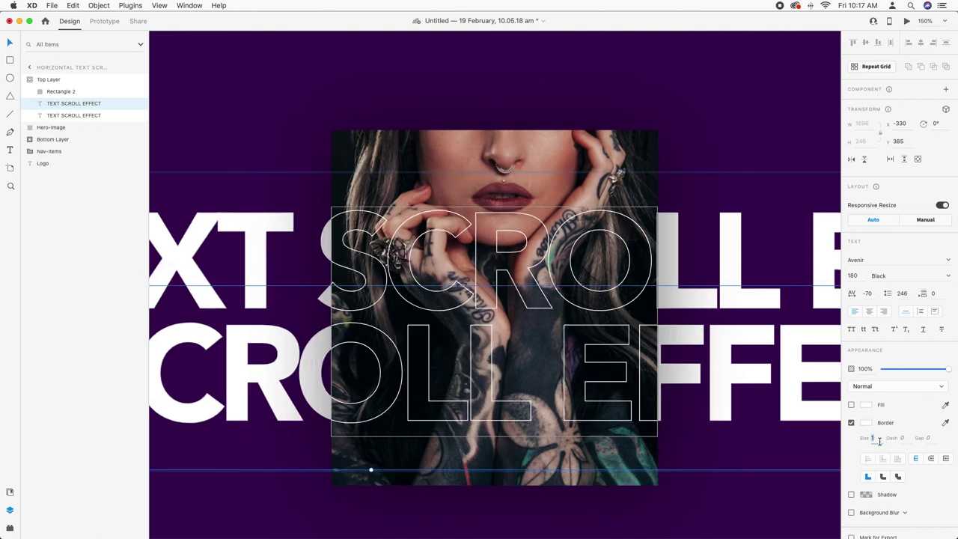
{"action": "key", "text": "shift+Up"}
{"action": "key", "text": "shift+Down"}
{"action": "key", "text": "Up"}
{"action": "key", "text": "Up"}
{"action": "key", "text": "Up"}
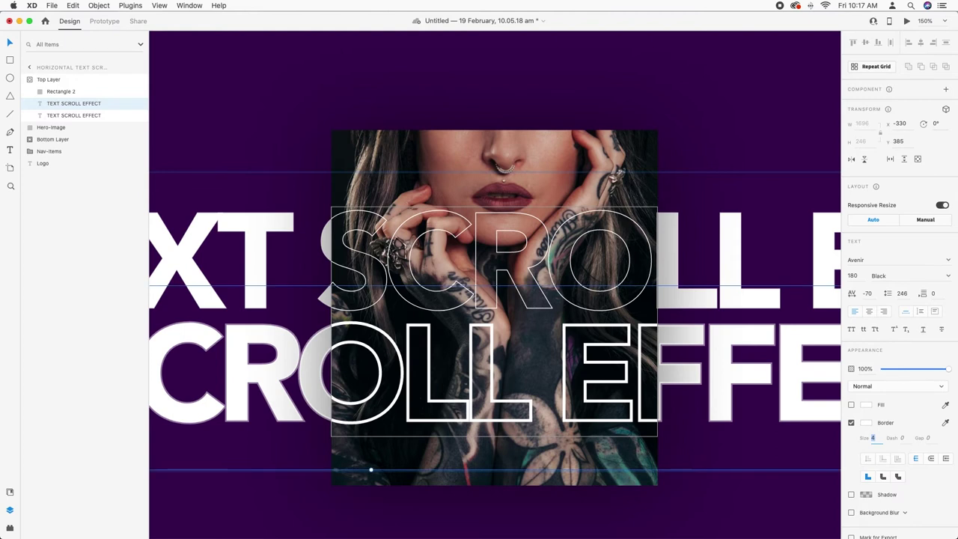
Set the border size of the upper outlined text line over the hero image to 4.
{"action": "left_click", "coordinate": [642, 279]}
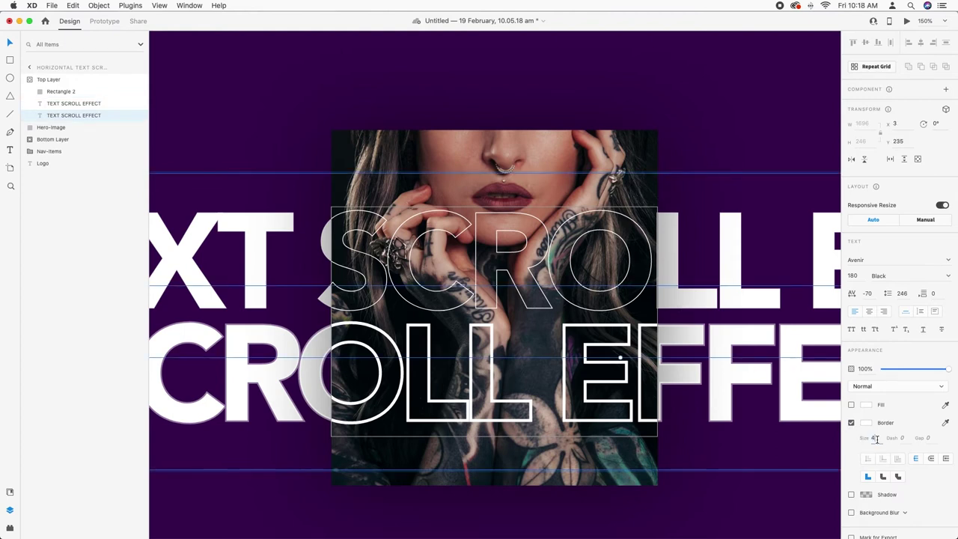
{"action": "type", "text": "4"}
{"action": "key", "text": "Return"}
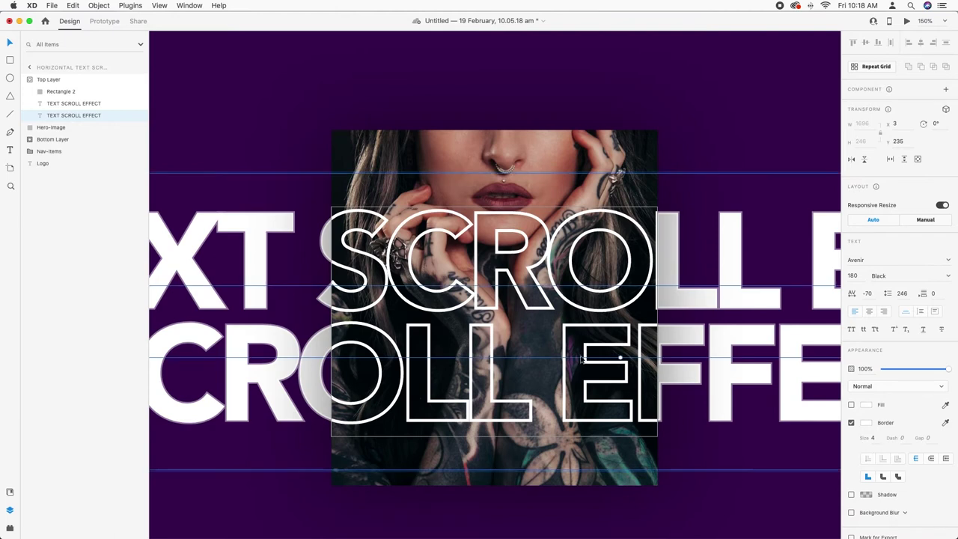
{"action": "scroll", "coordinate": [581, 359], "scroll_direction": "up", "scroll_amount": 1}
{"action": "key", "text": "super+0"}
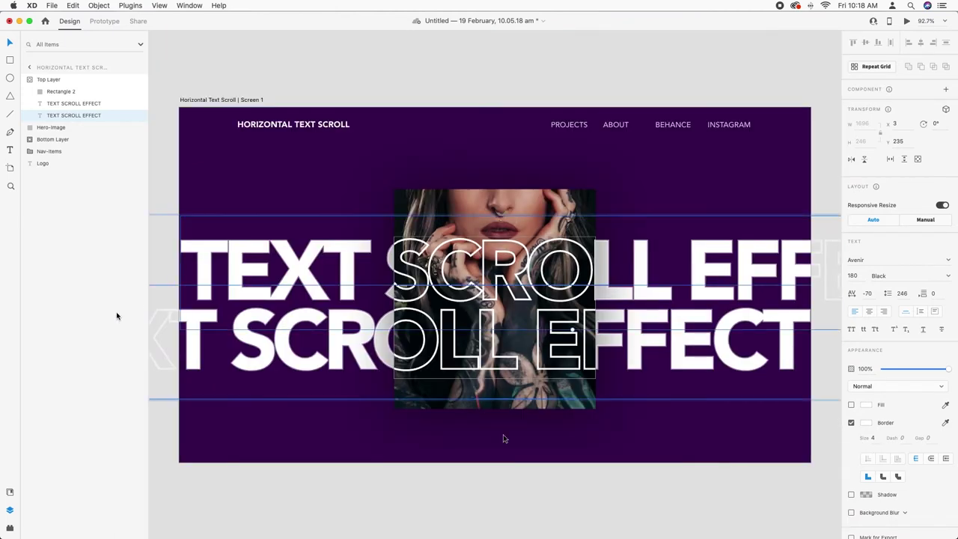
Hide the layer list and fit the artboard to the enlarged canvas.
{"action": "left_click", "coordinate": [10, 512]}
{"action": "left_click", "coordinate": [386, 520]}
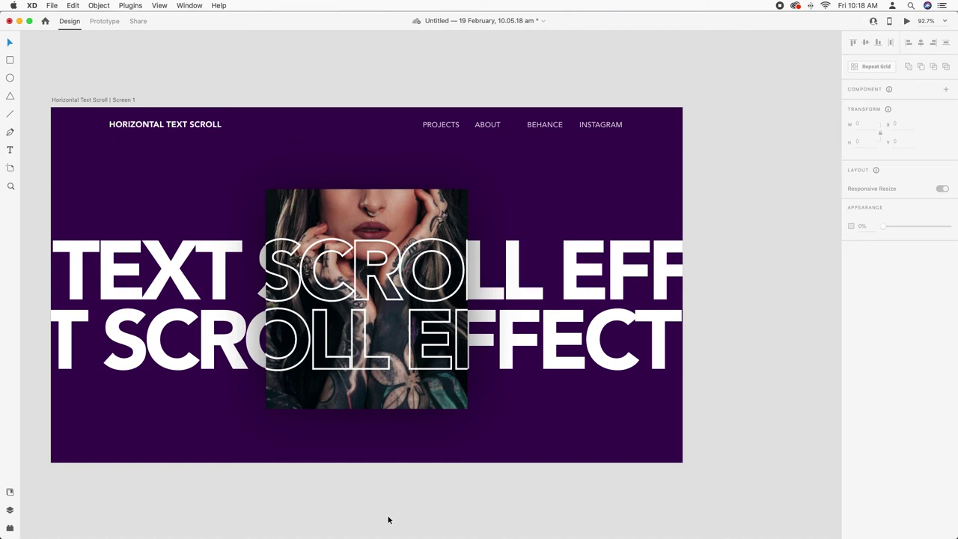
{"action": "key", "text": "super+0"}
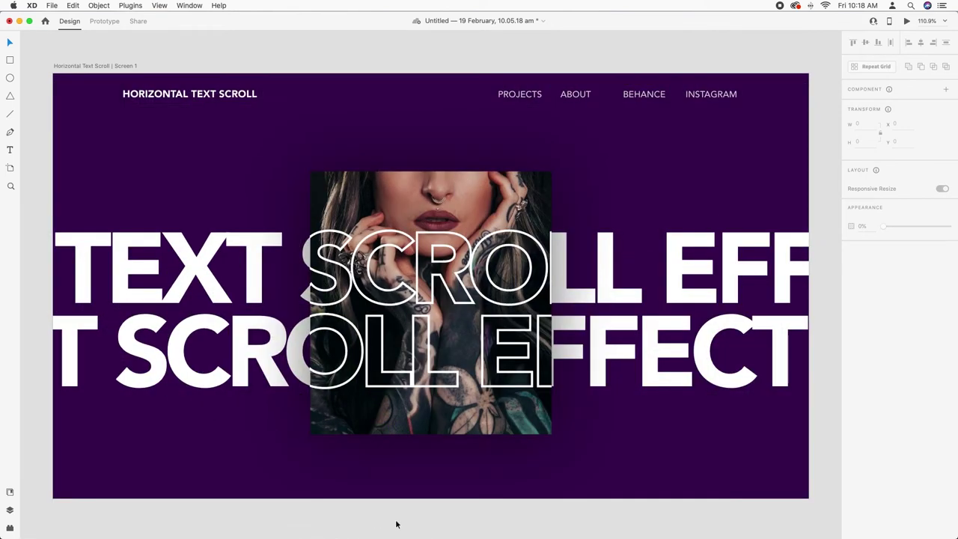
Duplicate the artboard Horizontal Text Scroll | Screen 1.
{"action": "key", "text": "super+minus"}
{"action": "key", "text": "super+minus"}
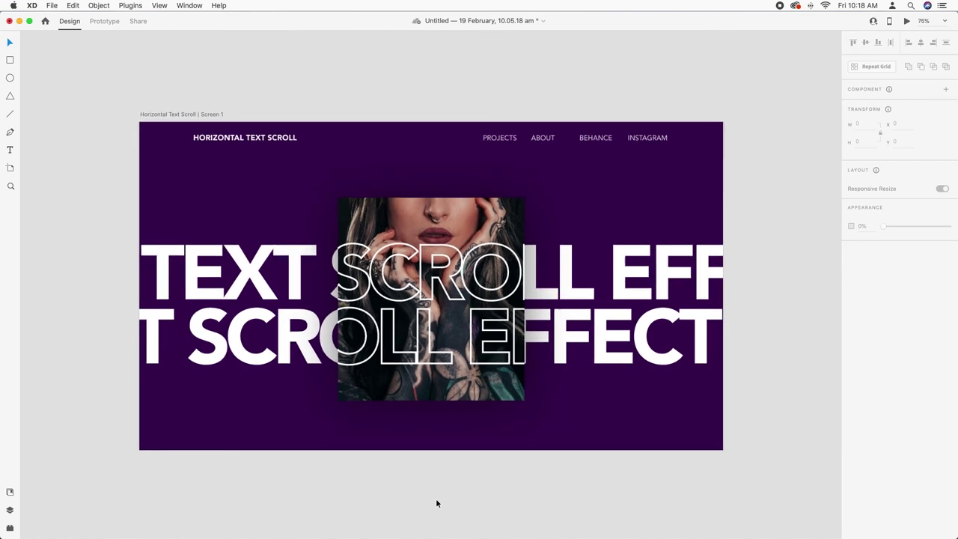
{"action": "left_click", "coordinate": [212, 136]}
{"action": "right_click", "coordinate": [212, 136]}
{"action": "key", "text": "Escape"}
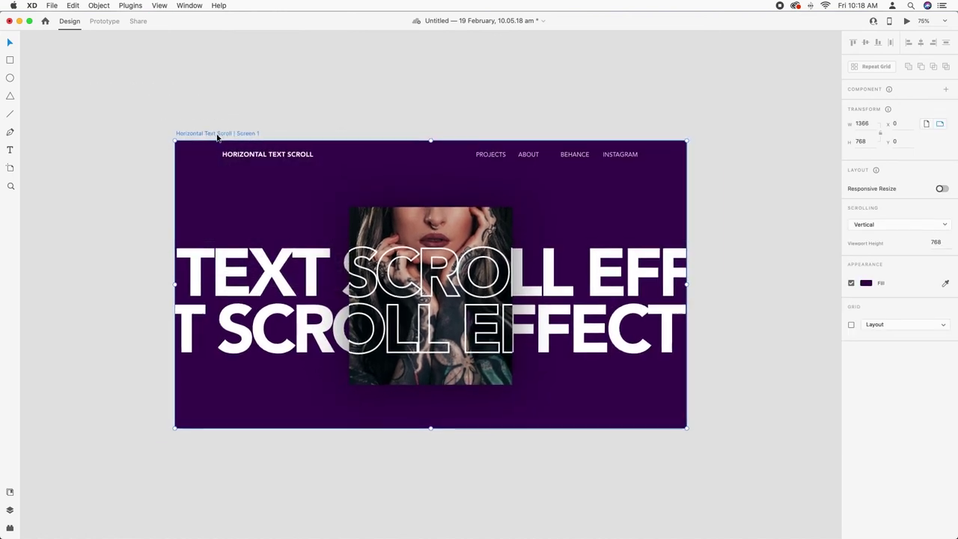
{"action": "right_click", "coordinate": [218, 136]}
{"action": "left_click", "coordinate": [239, 167]}
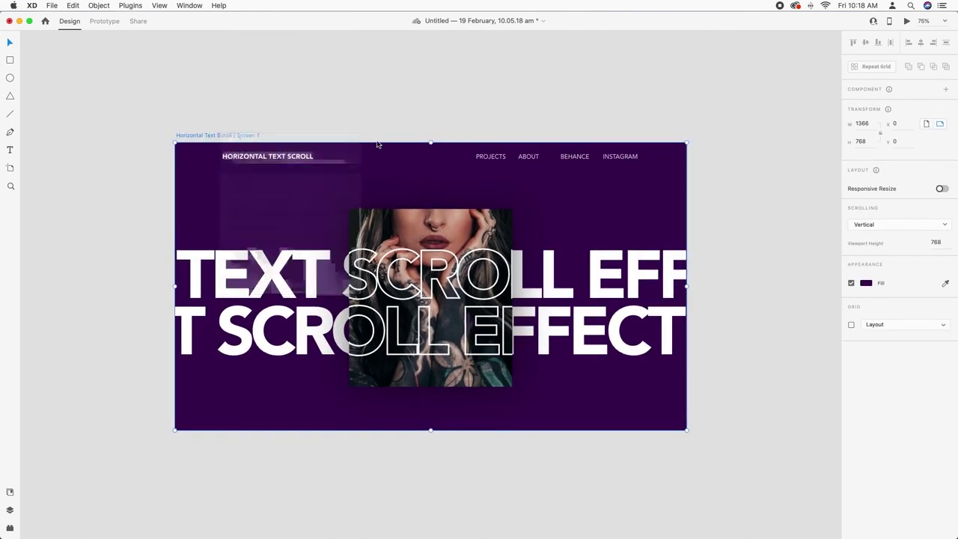
{"action": "left_click", "coordinate": [441, 96]}
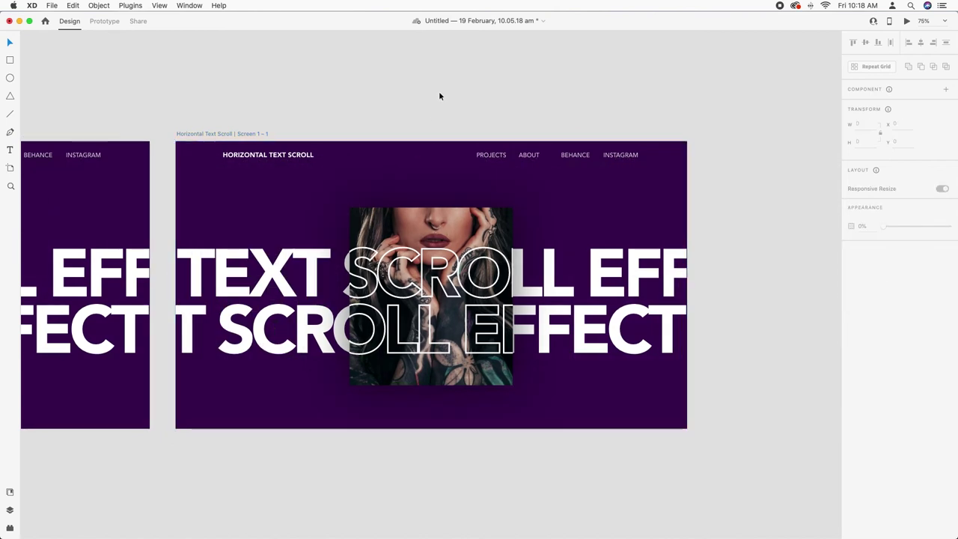
Shift the upper solid text line on the duplicated artboard left until its end aligns with the artboard's right edge.
{"action": "key", "text": "super+1"}
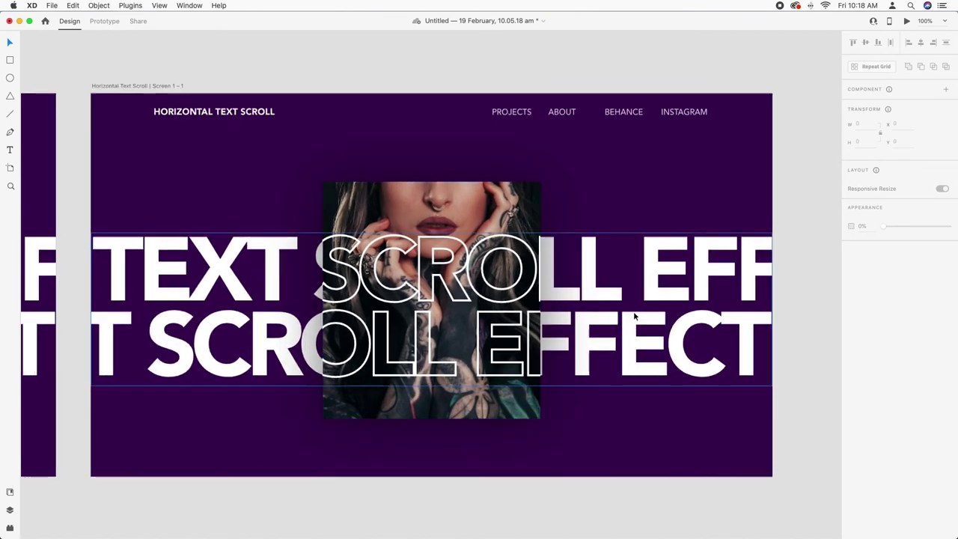
{"action": "left_click", "coordinate": [627, 312]}
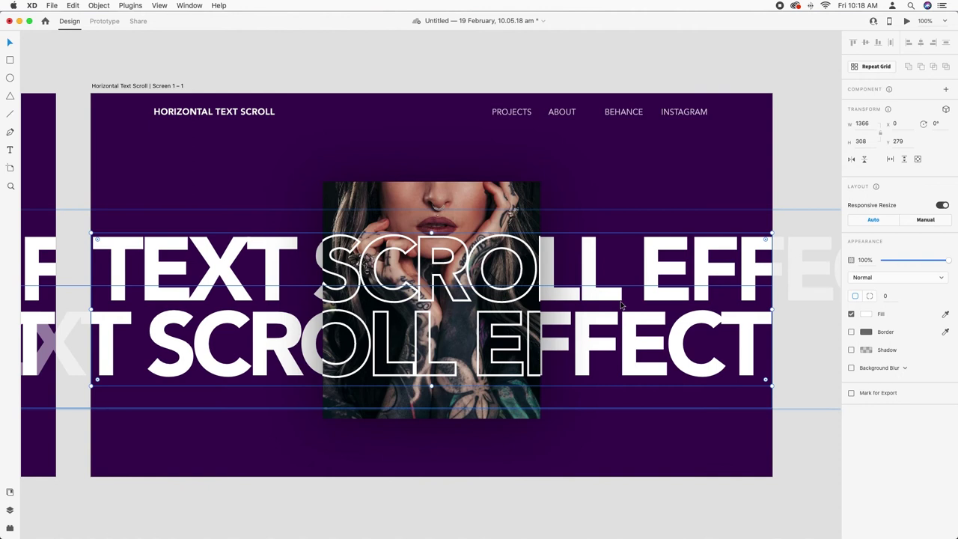
{"action": "key", "text": "super+minus"}
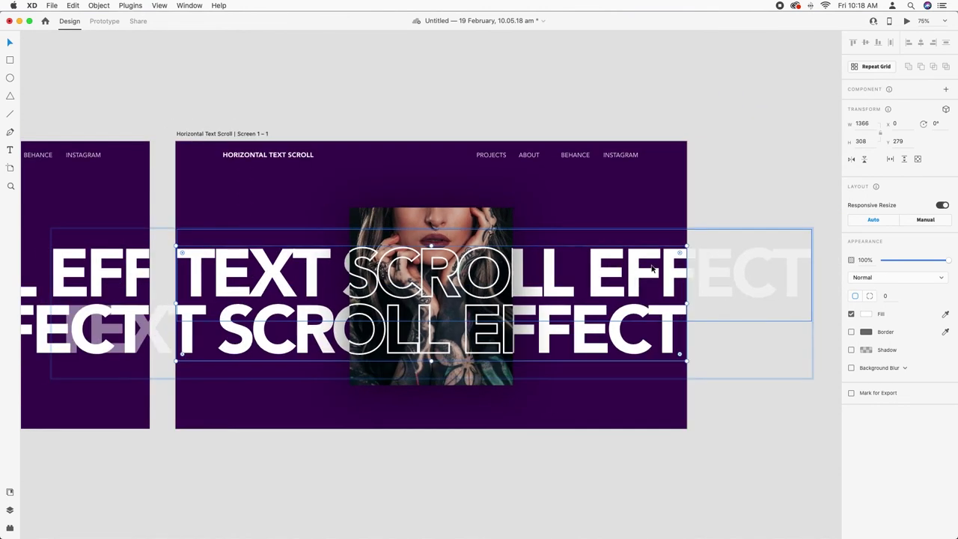
{"action": "double_click", "coordinate": [649, 271]}
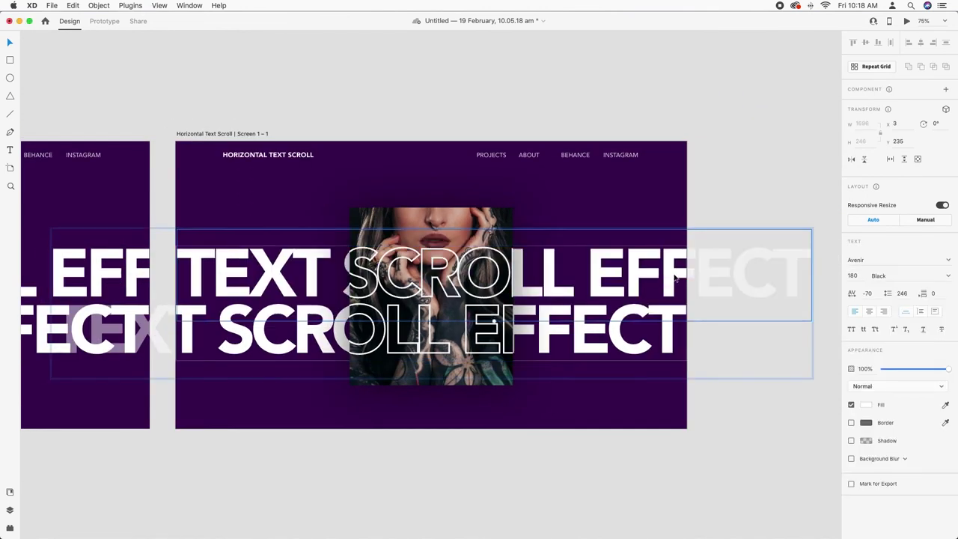
{"action": "left_click_drag", "start_coordinate": [648, 274], "coordinate": [550, 276]}
{"action": "left_click", "coordinate": [704, 349]}
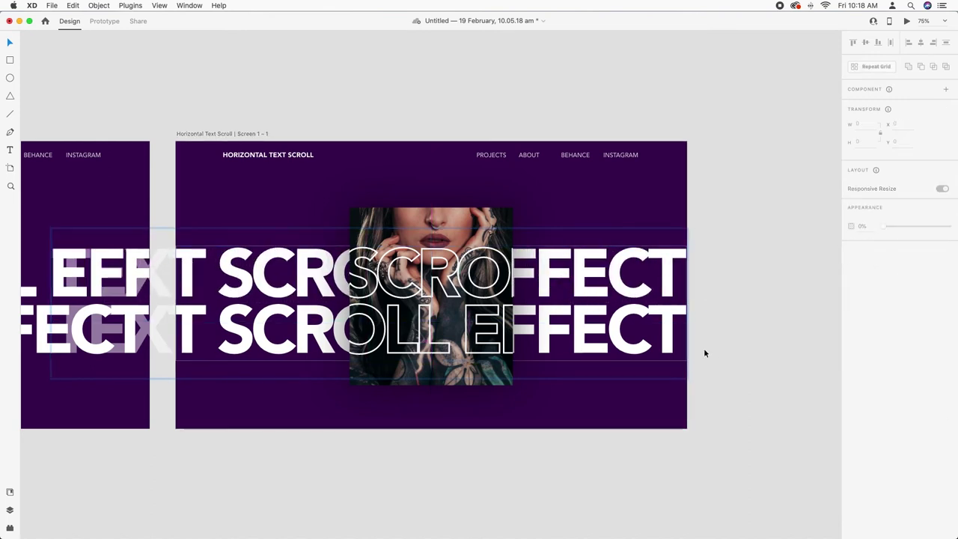
Shift the lower solid text line on the duplicated artboard right to X 0, keeping Y at 385.
{"action": "left_click", "coordinate": [665, 348]}
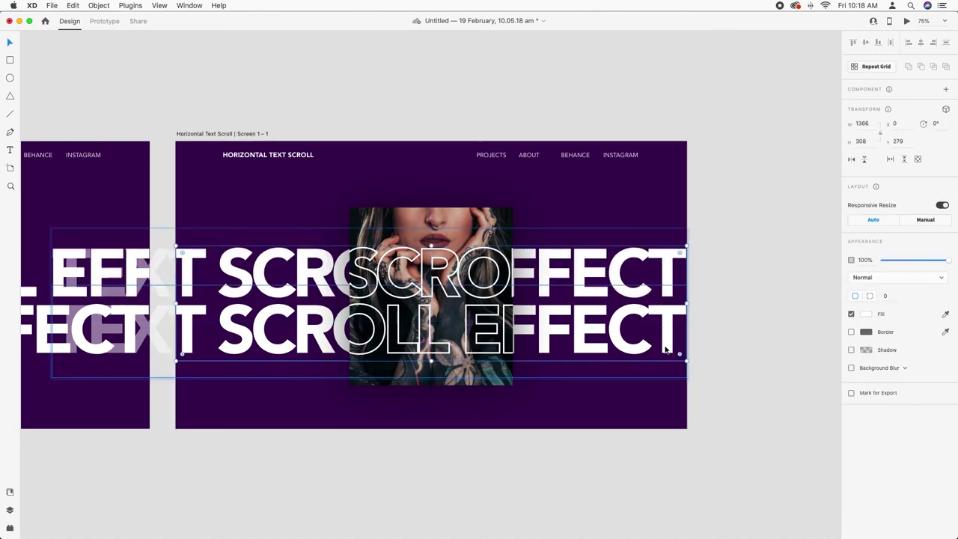
{"action": "double_click", "coordinate": [241, 338]}
{"action": "left_click_drag", "start_coordinate": [241, 338], "coordinate": [365, 341]}
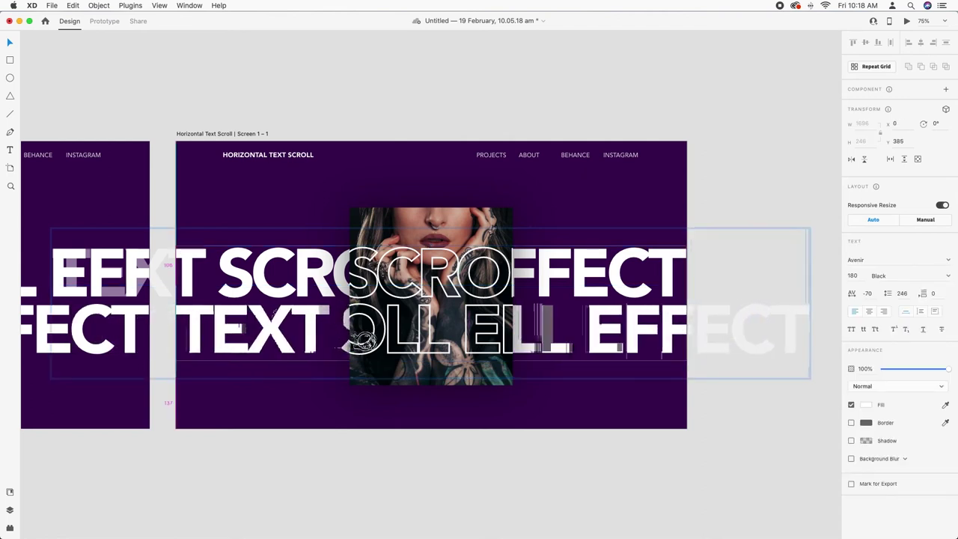
{"action": "left_click", "coordinate": [386, 509]}
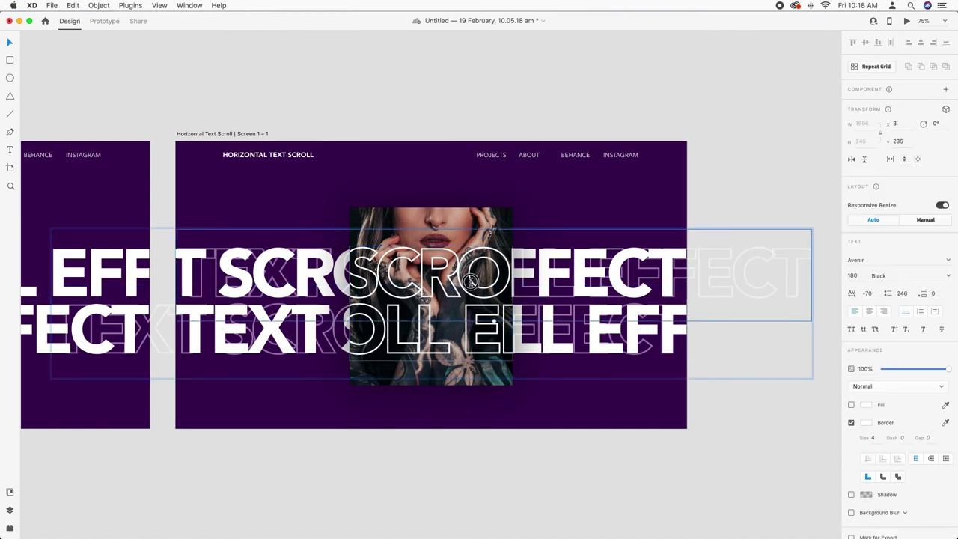
Shift the upper outlined text line on the duplicated artboard left to X -330, matching the solid text behind it.
{"action": "double_click", "coordinate": [400, 284]}
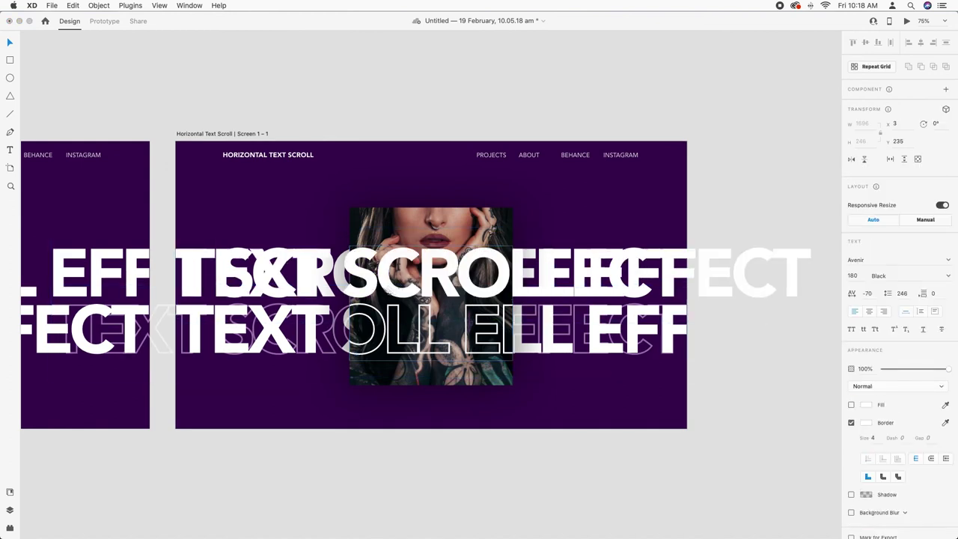
{"action": "left_click", "coordinate": [400, 291]}
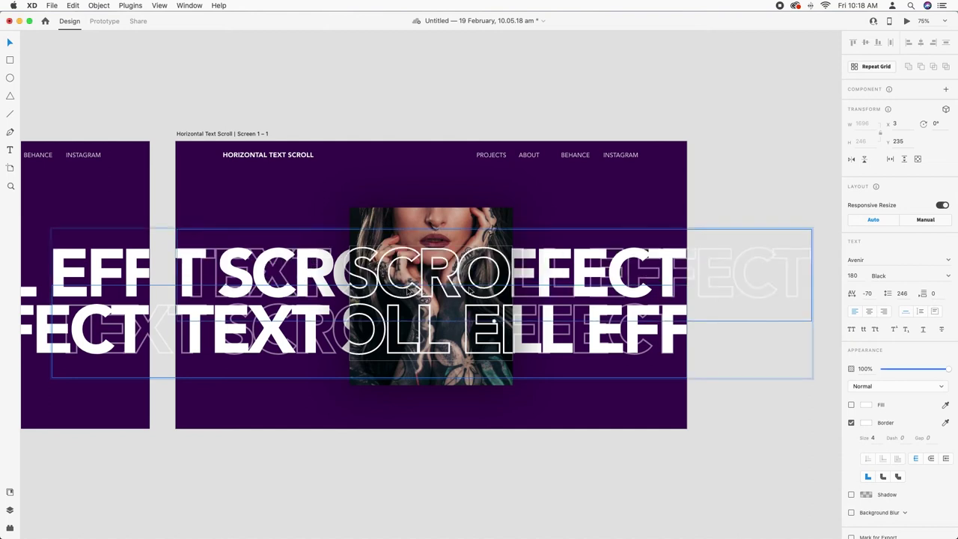
{"action": "left_click_drag", "start_coordinate": [796, 296], "coordinate": [676, 299]}
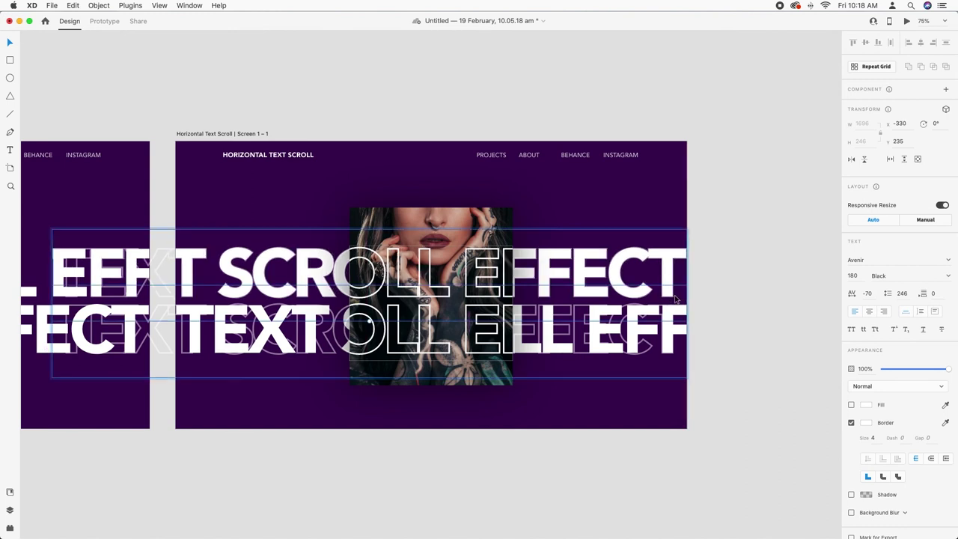
Shift the lower outlined text line on the duplicated artboard right to X 0, matching the solid text behind it.
{"action": "double_click", "coordinate": [453, 356]}
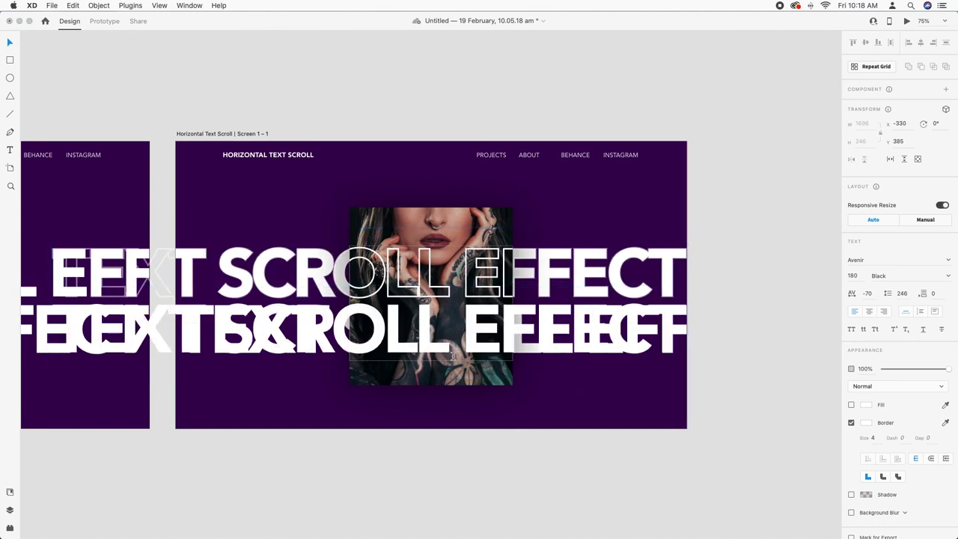
{"action": "left_click_drag", "start_coordinate": [440, 355], "coordinate": [555, 349]}
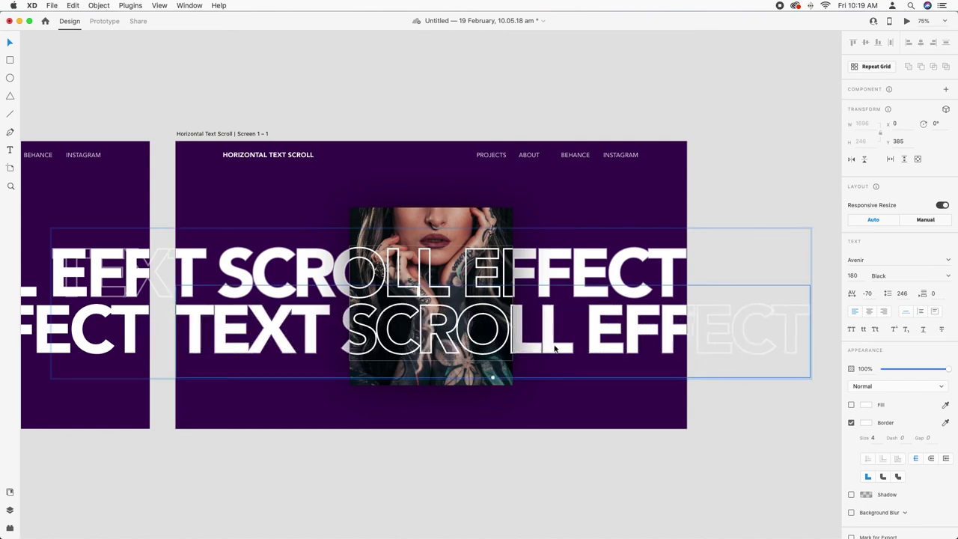
{"action": "left_click", "coordinate": [430, 452]}
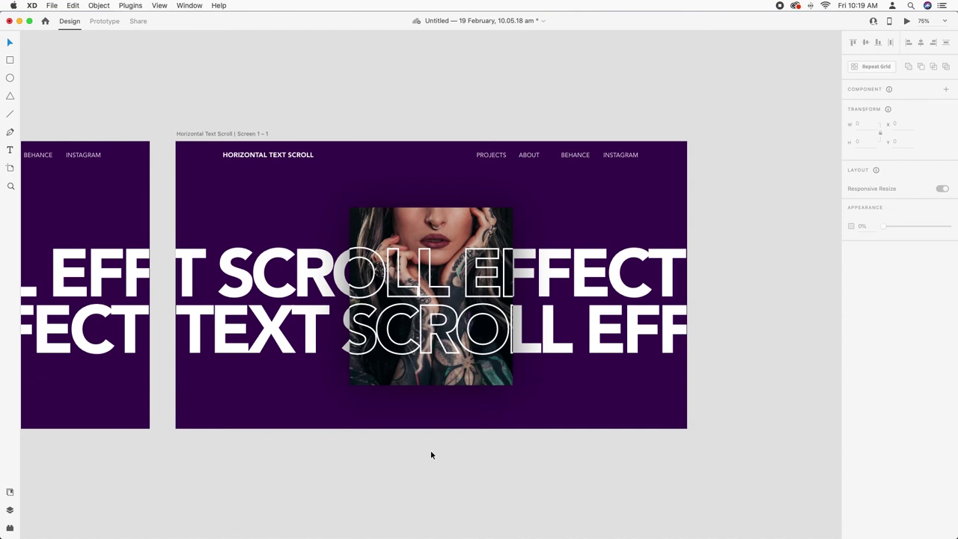
Draw a 42 by 42 square on the canvas below the first artboard and remove its border.
{"action": "scroll", "coordinate": [430, 454], "scroll_direction": "left", "scroll_amount": 5}
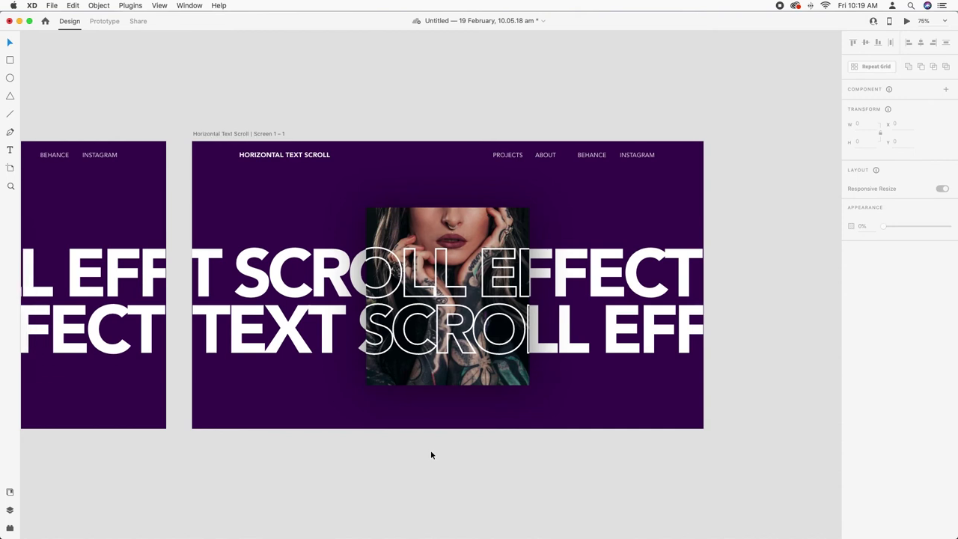
{"action": "scroll", "coordinate": [431, 454], "scroll_direction": "left", "scroll_amount": 9}
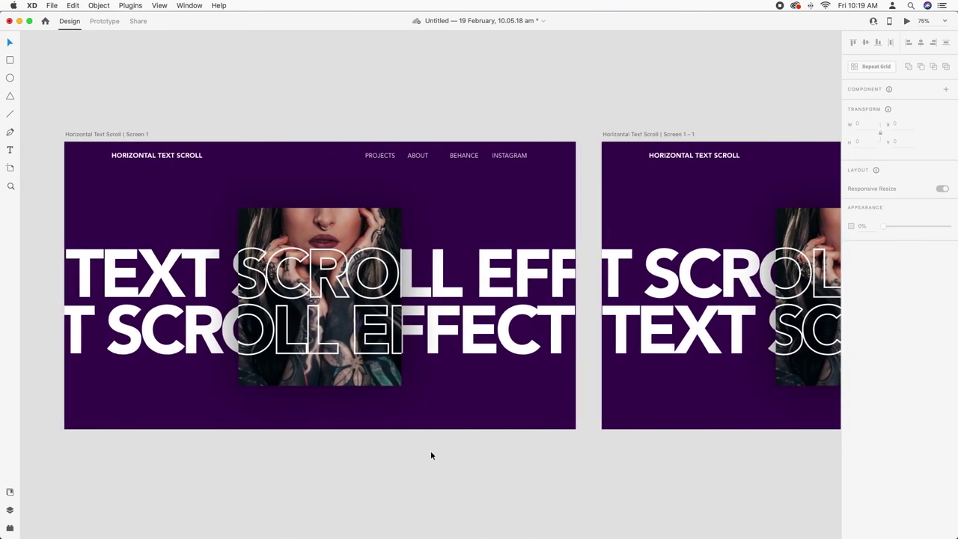
{"action": "key", "text": "super+0"}
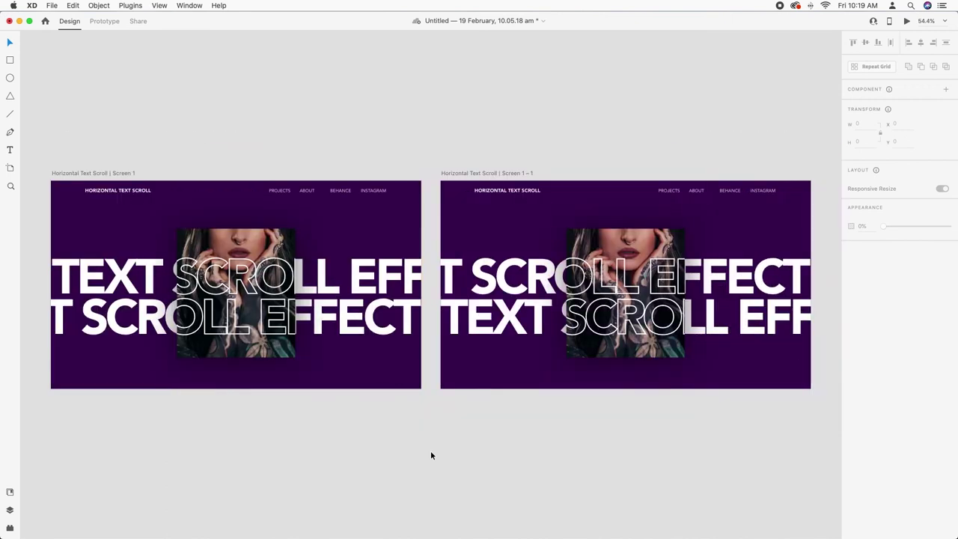
{"action": "left_click_drag", "start_coordinate": [47, 167], "coordinate": [426, 405]}
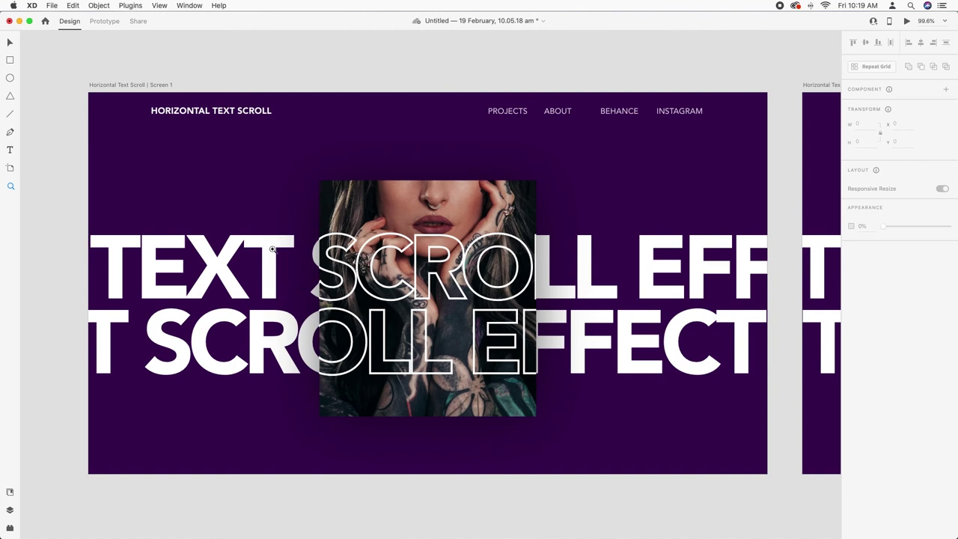
{"action": "scroll", "coordinate": [273, 249], "scroll_direction": "down", "scroll_amount": 2}
{"action": "key", "text": "r"}
{"action": "scroll", "coordinate": [535, 417], "scroll_direction": "down", "scroll_amount": 6}
{"action": "left_click_drag", "start_coordinate": [564, 442], "coordinate": [585, 462]}
{"action": "key", "text": "super+3"}
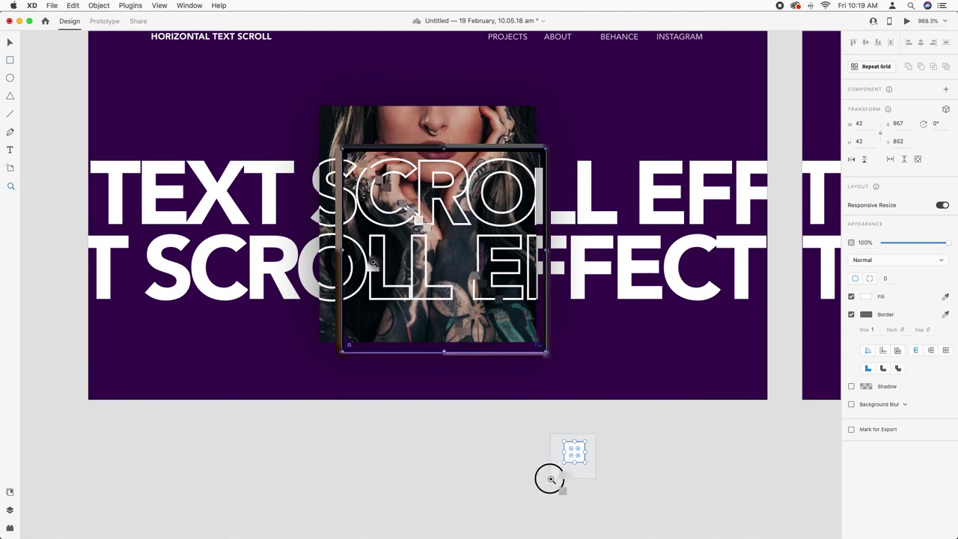
{"action": "left_click", "coordinate": [851, 314]}
Fill the square with a linear gradient running diagonally from blue at its upper-left corner to purple at its lower-right corner.
{"action": "left_click", "coordinate": [867, 297]}
{"action": "left_click", "coordinate": [768, 230]}
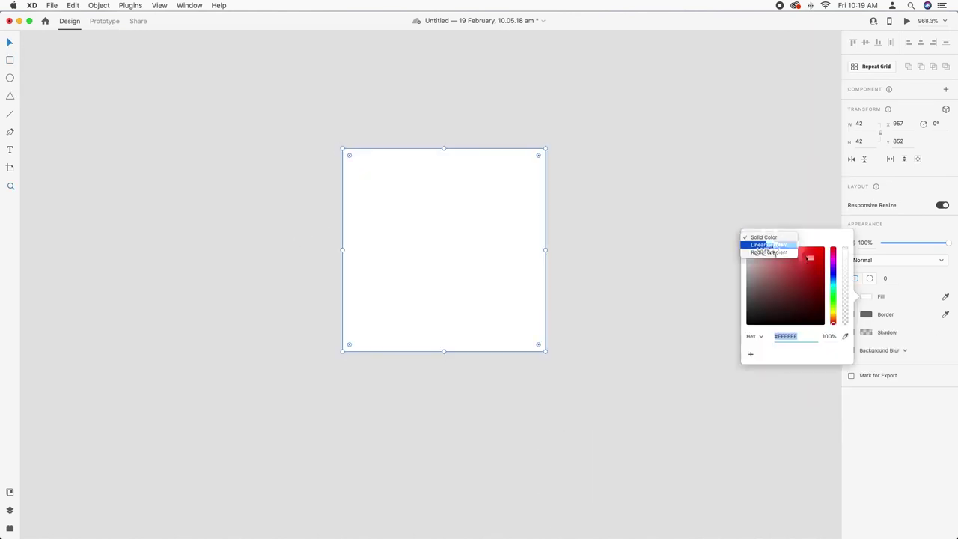
{"action": "left_click", "coordinate": [766, 243]}
{"action": "left_click", "coordinate": [804, 273]}
{"action": "left_click_drag", "start_coordinate": [842, 268], "coordinate": [833, 282]}
{"action": "left_click", "coordinate": [750, 244]}
{"action": "left_click", "coordinate": [813, 274]}
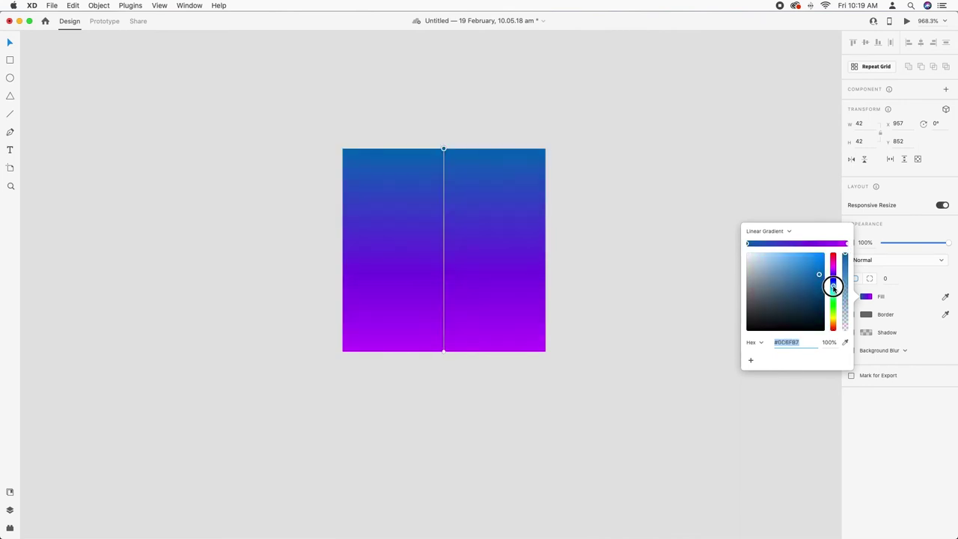
{"action": "left_click", "coordinate": [816, 264]}
{"action": "left_click_drag", "start_coordinate": [444, 149], "coordinate": [342, 149]}
{"action": "left_click_drag", "start_coordinate": [443, 351], "coordinate": [545, 352]}
{"action": "left_click", "coordinate": [54, 154]}
Draw a right-pointing chevron from two joined diagonal segments beside the gradient square.
{"action": "left_click", "coordinate": [10, 115]}
{"action": "left_click_drag", "start_coordinate": [235, 197], "coordinate": [282, 244]}
{"action": "key", "text": "Delete"}
{"action": "left_click_drag", "start_coordinate": [219, 203], "coordinate": [296, 280]}
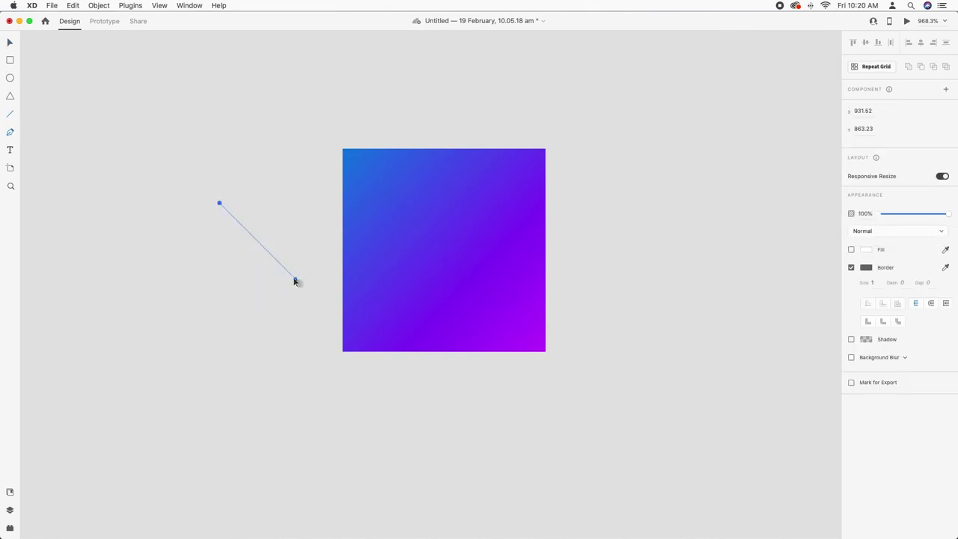
{"action": "left_click", "coordinate": [297, 281]}
{"action": "left_click", "coordinate": [219, 358]}
{"action": "key", "text": "Escape"}
Give the chevron a border size of 4 with round caps and move it onto the gradient square.
{"action": "type", "text": "4"}
{"action": "key", "text": "Return"}
{"action": "left_click", "coordinate": [930, 304]}
{"action": "left_click", "coordinate": [10, 42]}
{"action": "left_click_drag", "start_coordinate": [283, 276], "coordinate": [486, 247]}
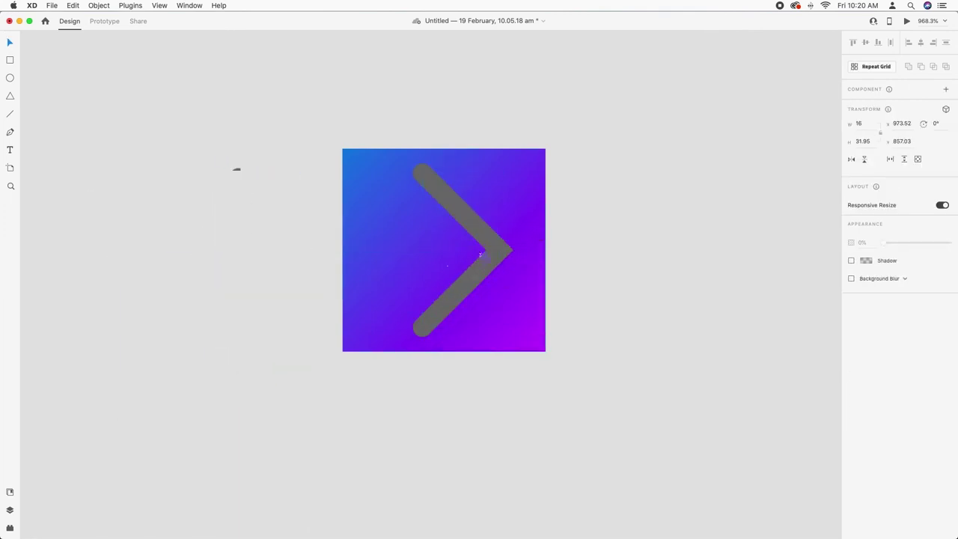
Make the chevron white and smaller, and round the gradient square into a full circle behind it.
{"action": "left_click", "coordinate": [866, 296]}
{"action": "left_click_drag", "start_coordinate": [779, 266], "coordinate": [747, 241]}
{"action": "left_click", "coordinate": [735, 285]}
{"action": "left_click", "coordinate": [483, 265]}
{"action": "left_click_drag", "start_coordinate": [498, 250], "coordinate": [458, 242]}
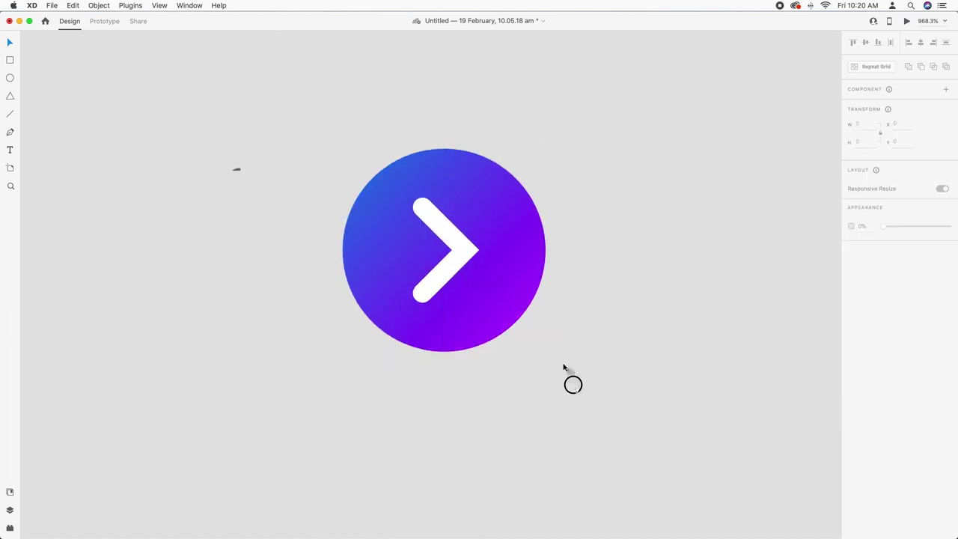
Combine the gradient circle and its white chevron into a component.
{"action": "left_click_drag", "start_coordinate": [572, 385], "coordinate": [336, 79]}
{"action": "right_click", "coordinate": [427, 242]}
{"action": "left_click", "coordinate": [487, 355]}
Duplicate the arrow button, rotate the copy 180° and place it beside the right-pointing one.
{"action": "left_click_drag", "start_coordinate": [459, 308], "coordinate": [720, 337]}
{"action": "left_click_drag", "start_coordinate": [818, 146], "coordinate": [607, 366]}
{"action": "left_click_drag", "start_coordinate": [737, 328], "coordinate": [246, 324]}
Place both arrow buttons in the lower-right corner of the first artboard, with the left-pointing one at X 1230.
{"action": "left_click", "coordinate": [463, 306], "text": "shift"}
{"action": "key", "text": "super+0"}
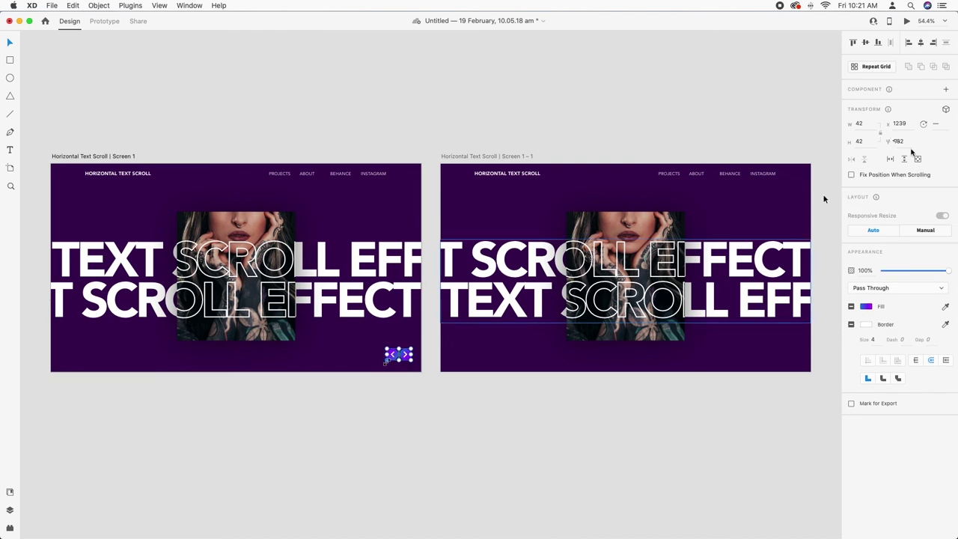
{"action": "left_click_drag", "start_coordinate": [391, 351], "coordinate": [428, 375]}
{"action": "key", "text": "z"}
{"action": "key", "text": "v"}
{"action": "left_click", "coordinate": [777, 318]}
{"action": "key", "text": "shift+Left"}
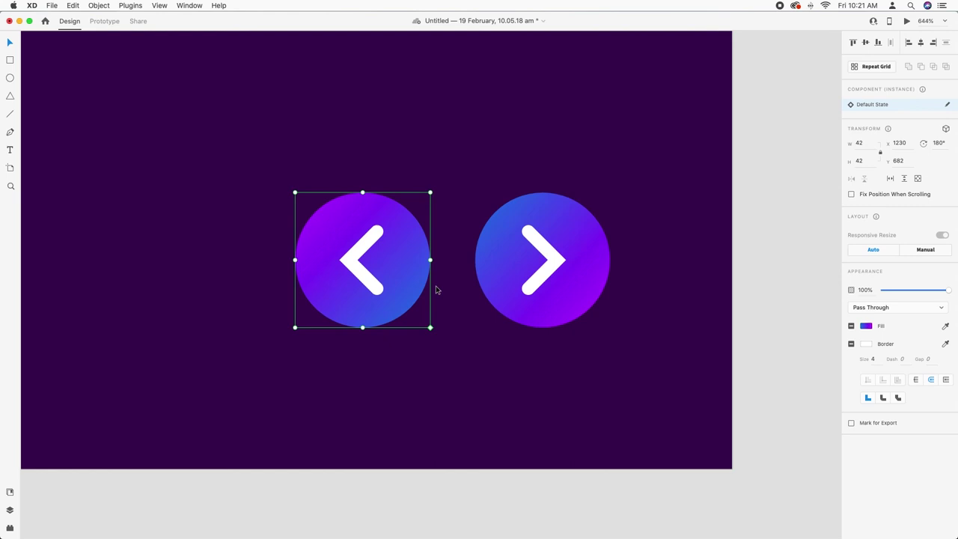
Shift both arrow buttons together so the left-pointing one sits at X 1210, Y 672.
{"action": "left_click", "coordinate": [508, 271], "text": "shift"}
{"action": "key", "text": "shift+Left"}
{"action": "left_click", "coordinate": [761, 338]}
{"action": "key", "text": "super+0"}
{"action": "left_click_drag", "start_coordinate": [350, 380], "coordinate": [412, 360]}
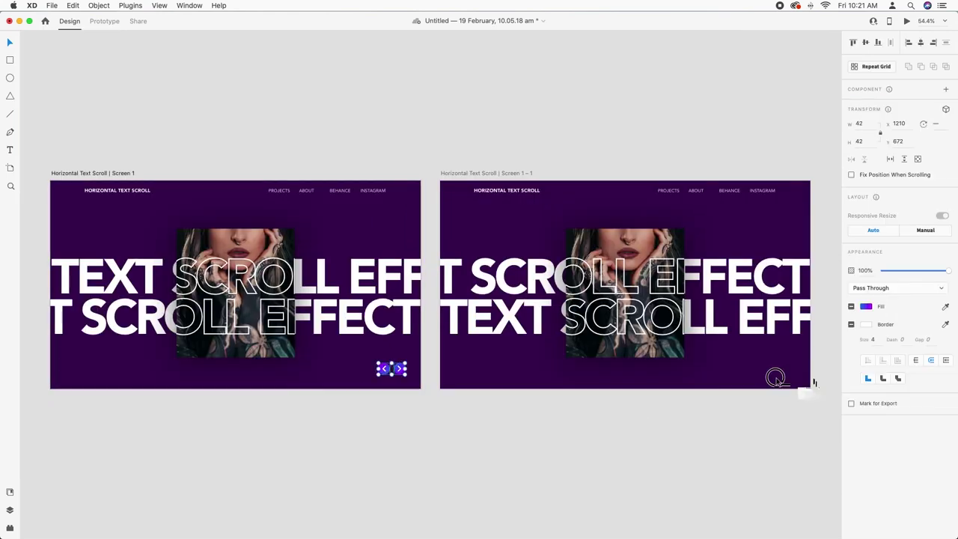
{"action": "key", "text": "super+v"}
{"action": "key", "text": "super+z"}
Copy the two arrow buttons from the first artboard to the same position on the second artboard.
{"action": "scroll", "coordinate": [804, 385], "scroll_direction": "left", "scroll_amount": 3}
{"action": "left_click_drag", "start_coordinate": [119, 352], "coordinate": [196, 400]}
{"action": "key", "text": "super+c"}
{"action": "left_click", "coordinate": [475, 381]}
{"action": "key", "text": "super+v"}
{"action": "left_click_drag", "start_coordinate": [435, 442], "coordinate": [522, 453]}
{"action": "scroll", "coordinate": [523, 453], "scroll_direction": "left", "scroll_amount": 2}
In Prototype mode, link the first artboard's right arrow to the second artboard with a Tap trigger and Auto-Animate.
{"action": "key", "text": "ctrl+Tab"}
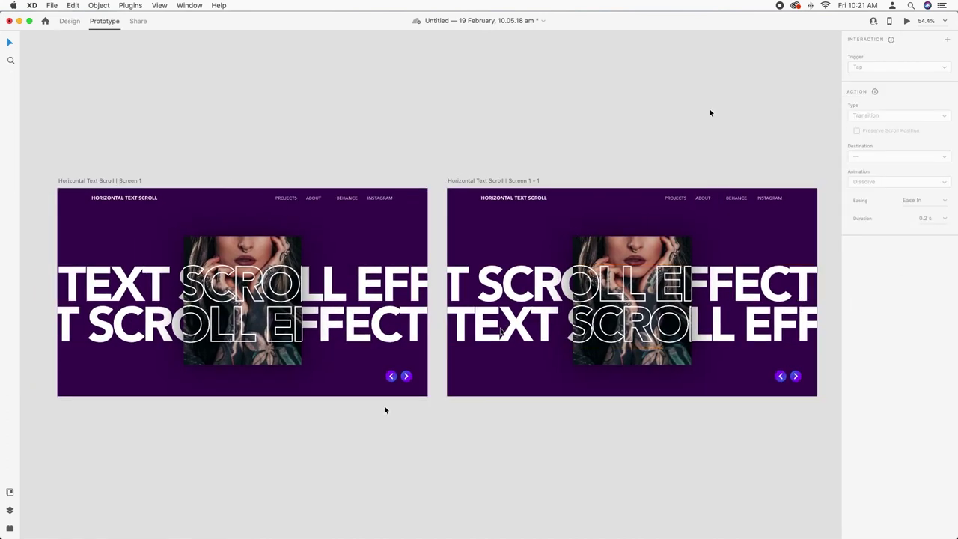
{"action": "left_click", "coordinate": [405, 377]}
{"action": "left_click_drag", "start_coordinate": [417, 379], "coordinate": [457, 300]}
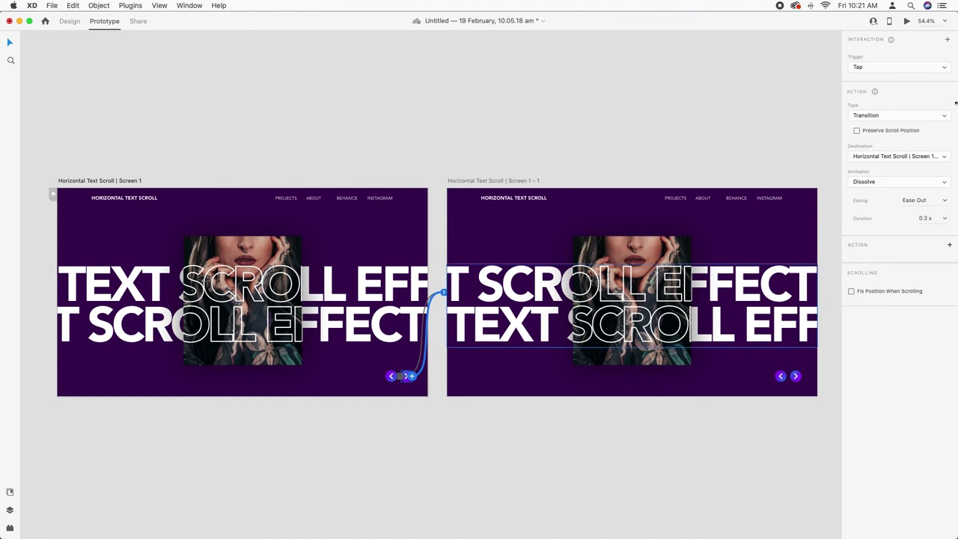
{"action": "left_click", "coordinate": [875, 115]}
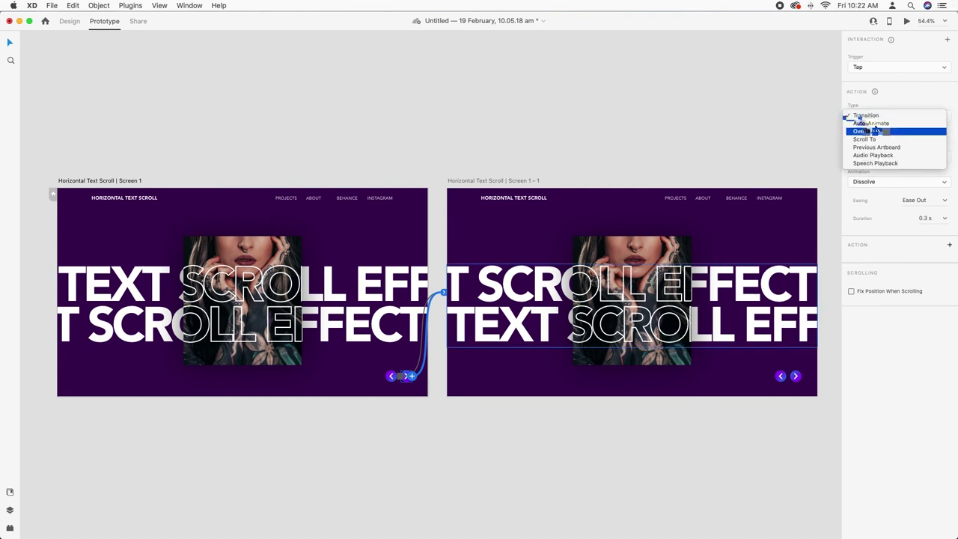
{"action": "left_click", "coordinate": [876, 126]}
Set the right arrow transition's easing to Ease In-Out.
{"action": "left_click", "coordinate": [945, 161]}
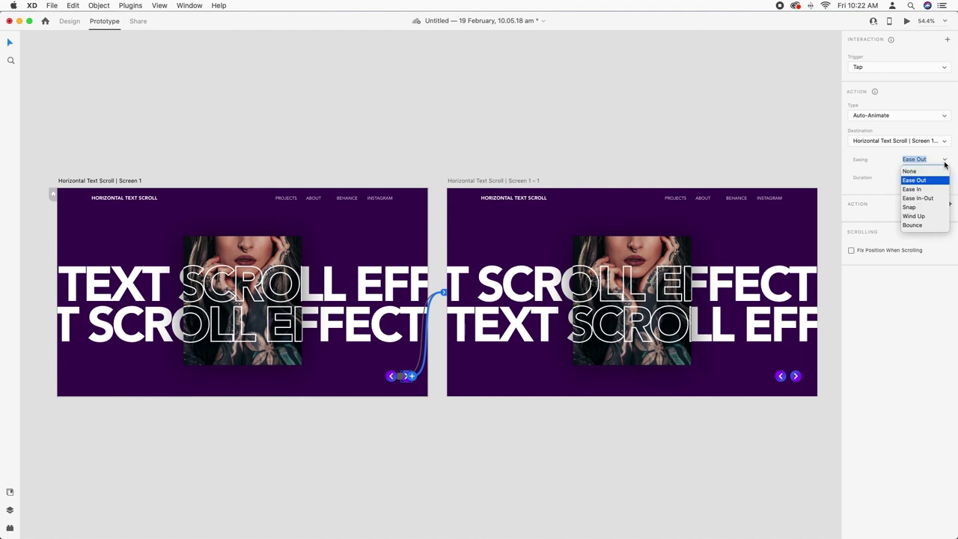
{"action": "left_click", "coordinate": [923, 190]}
{"action": "left_click", "coordinate": [945, 161]}
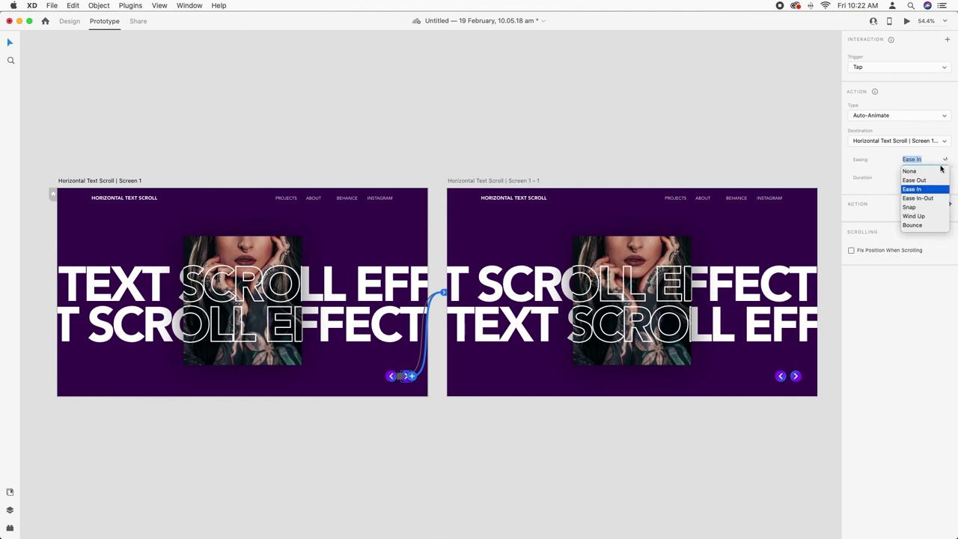
{"action": "left_click", "coordinate": [931, 199]}
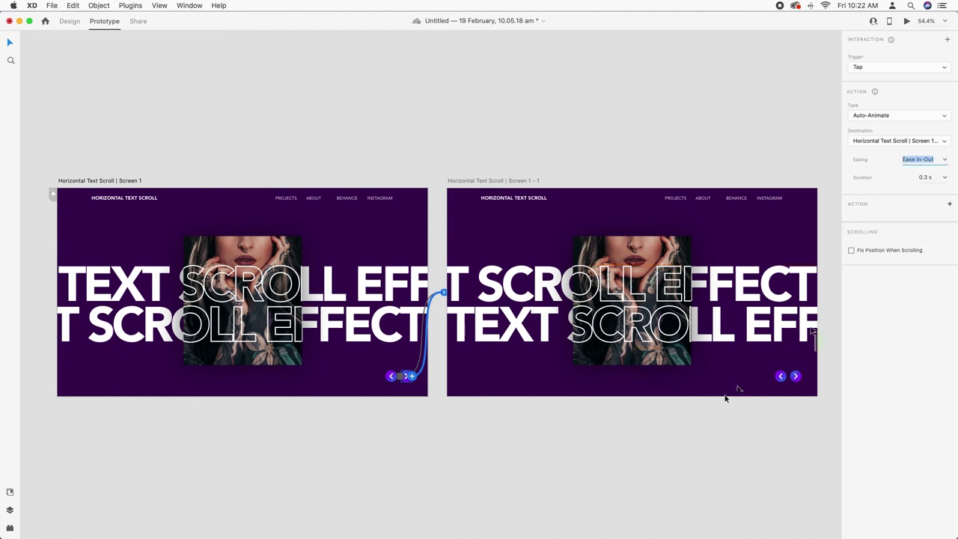
Link the second artboard's right arrow back to the first artboard with Auto-Animate, Ease In-Out and 0.3 s duration.
{"action": "left_click", "coordinate": [796, 378]}
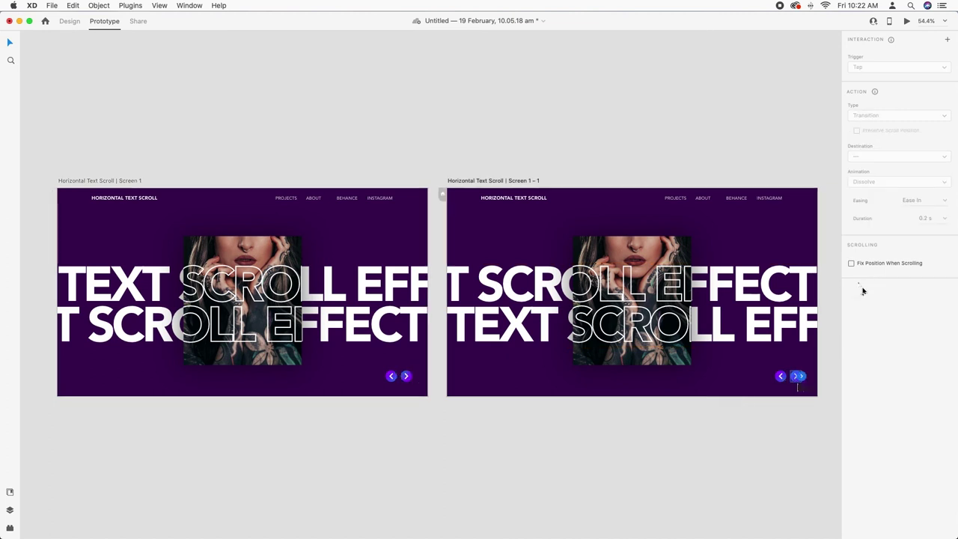
{"action": "left_click_drag", "start_coordinate": [802, 378], "coordinate": [431, 394]}
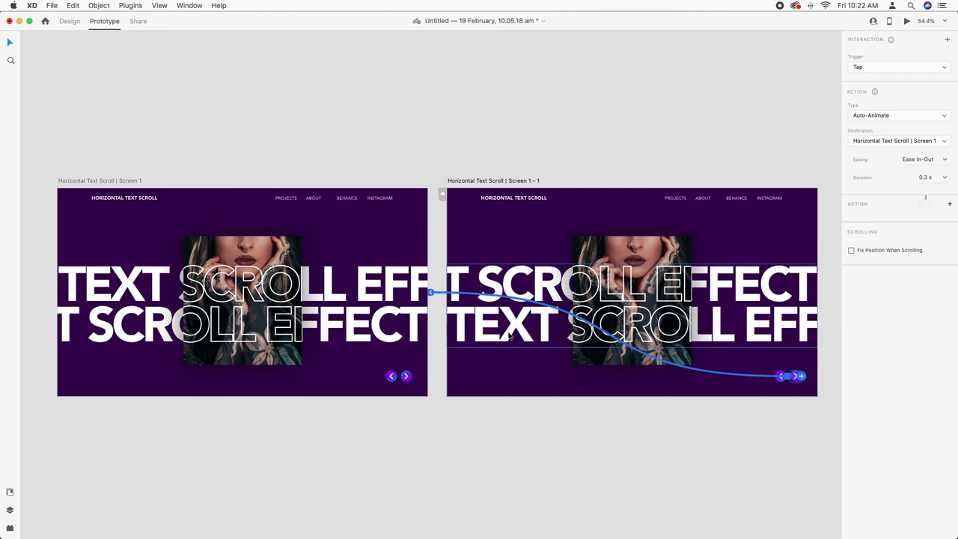
{"action": "left_click", "coordinate": [647, 429]}
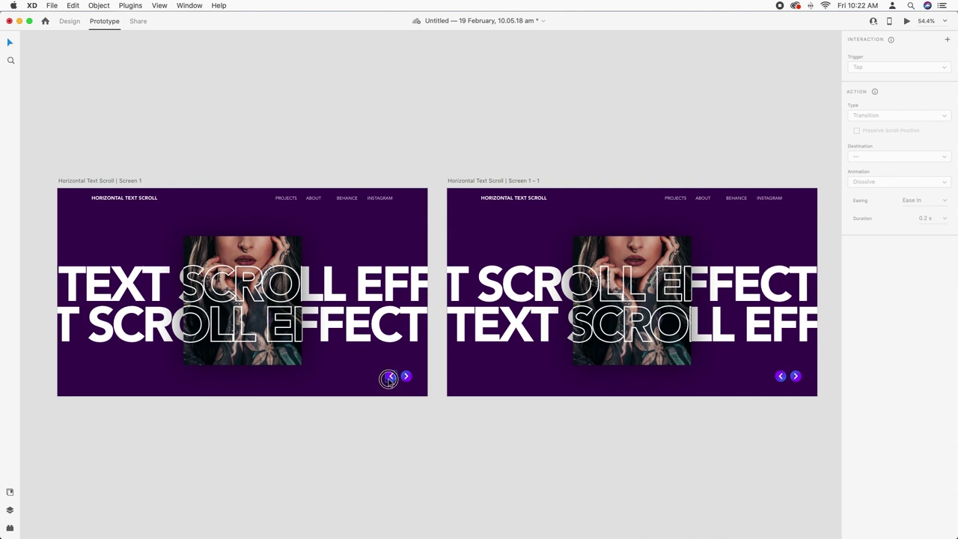
Link the left arrow on each artboard to the other artboard with Auto-Animate, Ease In-Out and 0.3 s duration.
{"action": "left_click", "coordinate": [389, 380]}
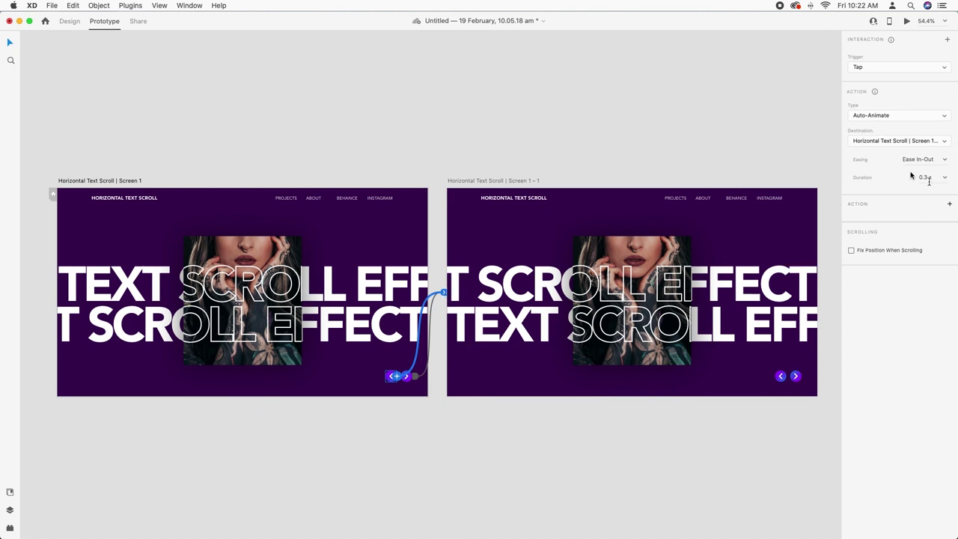
{"action": "left_click", "coordinate": [439, 432]}
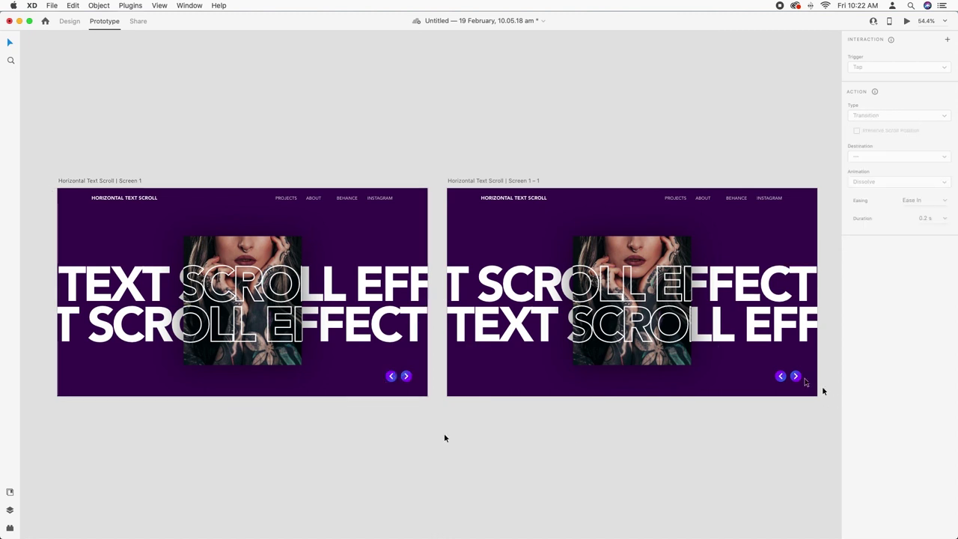
{"action": "left_click", "coordinate": [785, 377]}
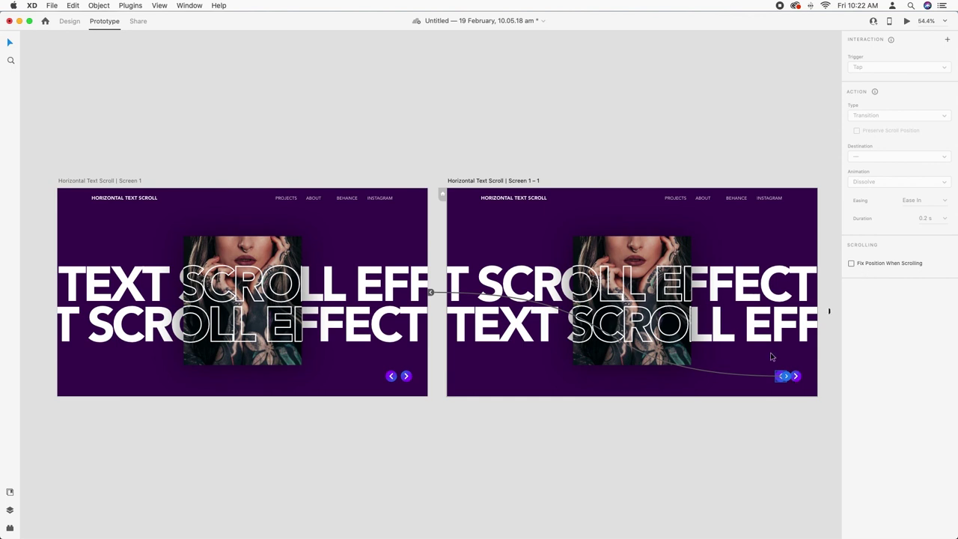
{"action": "left_click_drag", "start_coordinate": [787, 381], "coordinate": [419, 398]}
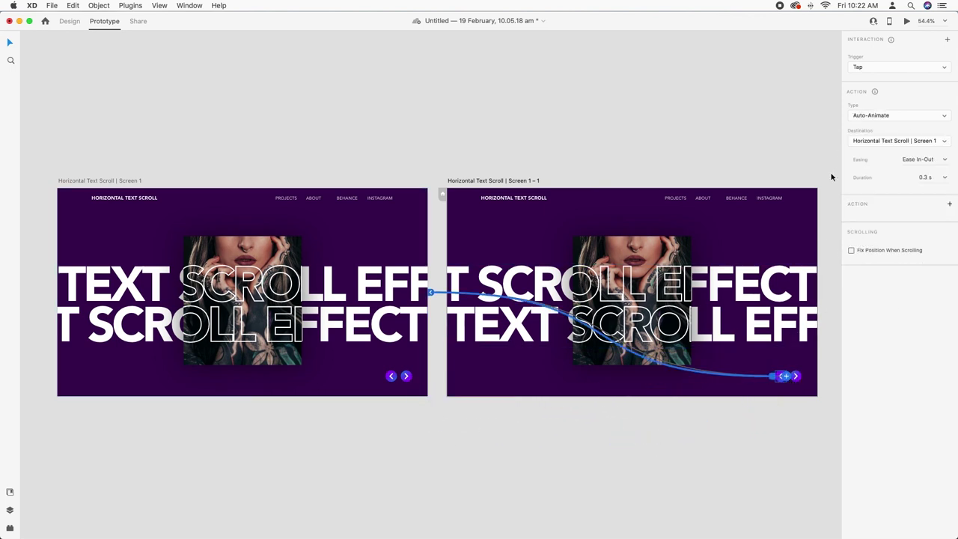
{"action": "left_click", "coordinate": [465, 442]}
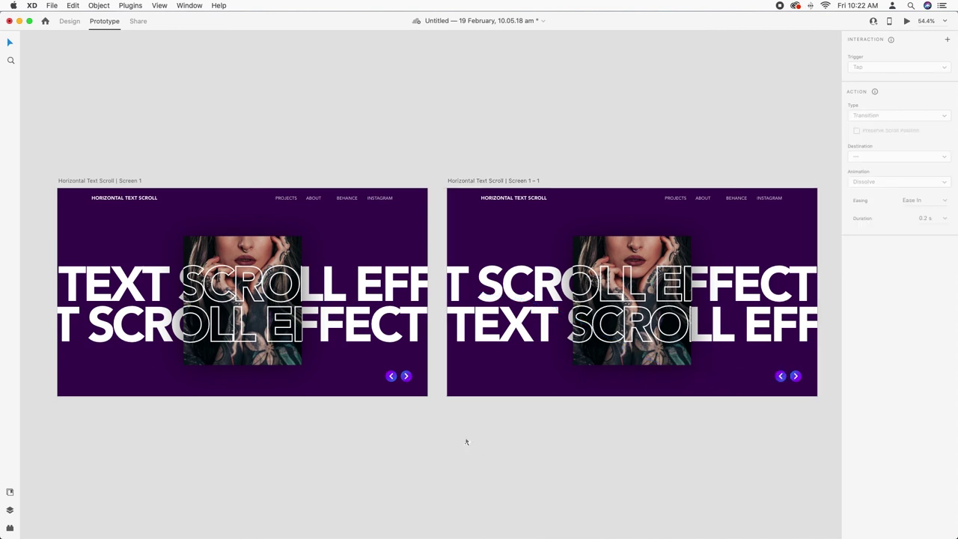
Check the interaction settings and link of the first artboard's left arrow up close.
{"action": "key", "text": "super+1"}
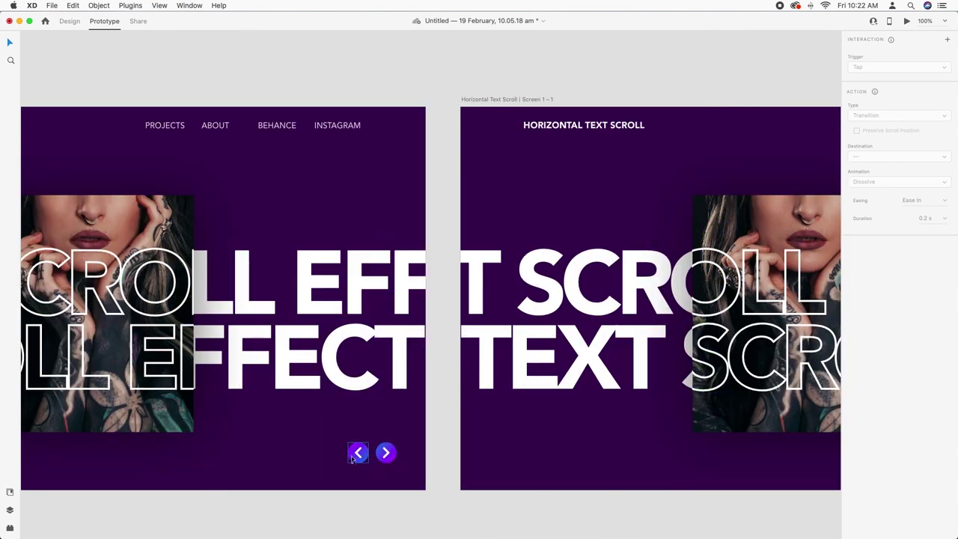
{"action": "left_click", "coordinate": [358, 454]}
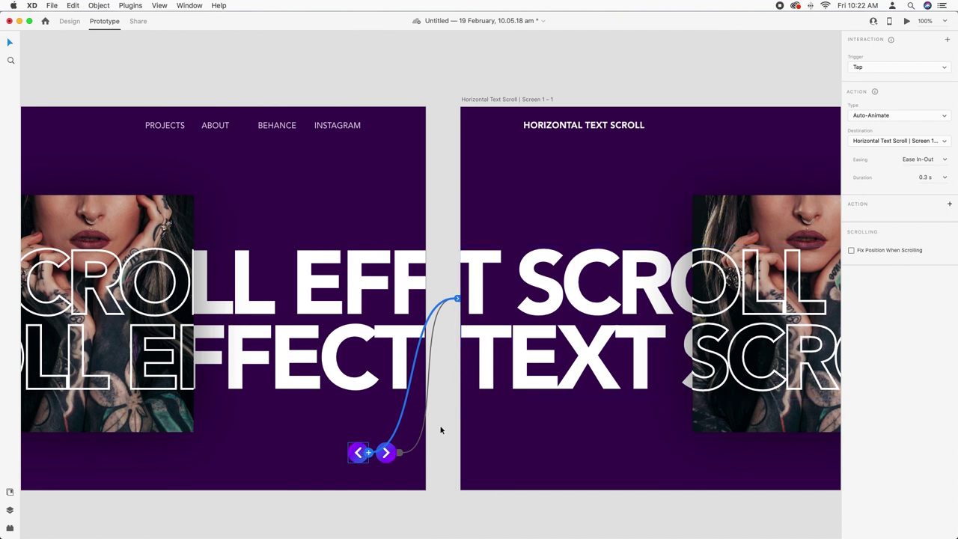
{"action": "key", "text": "super+0"}
Preview the prototype and trigger the right arrow to test the text scroll transition.
{"action": "left_click", "coordinate": [370, 432]}
{"action": "left_click", "coordinate": [907, 21]}
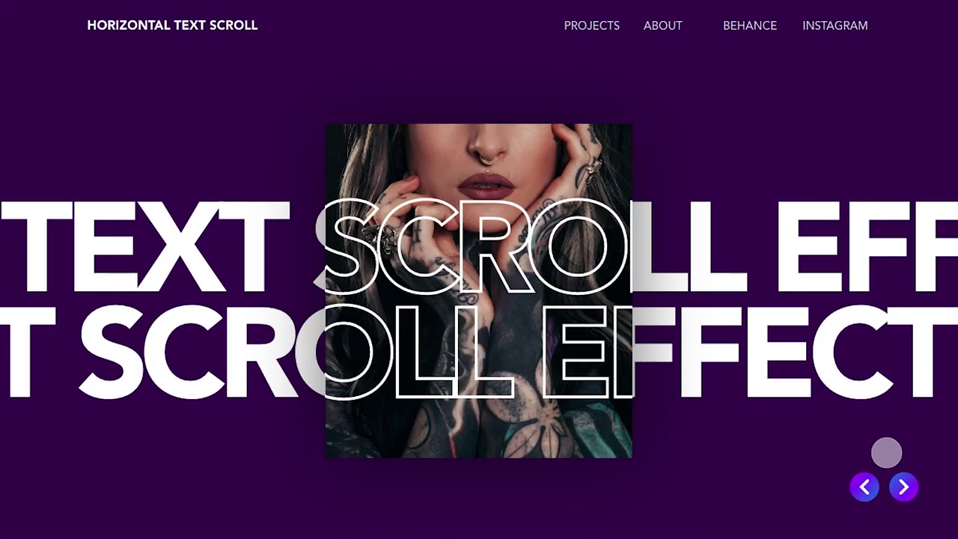
{"action": "left_click", "coordinate": [904, 487]}
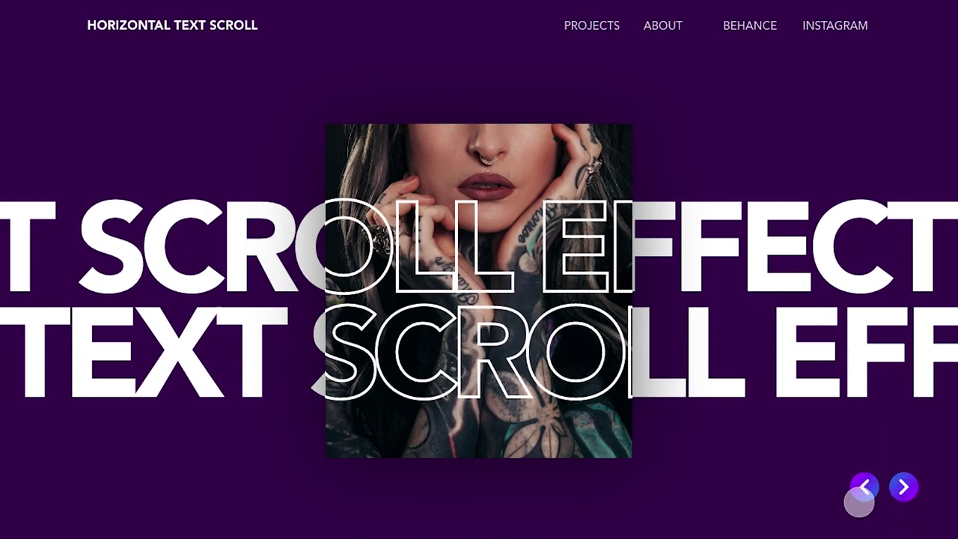